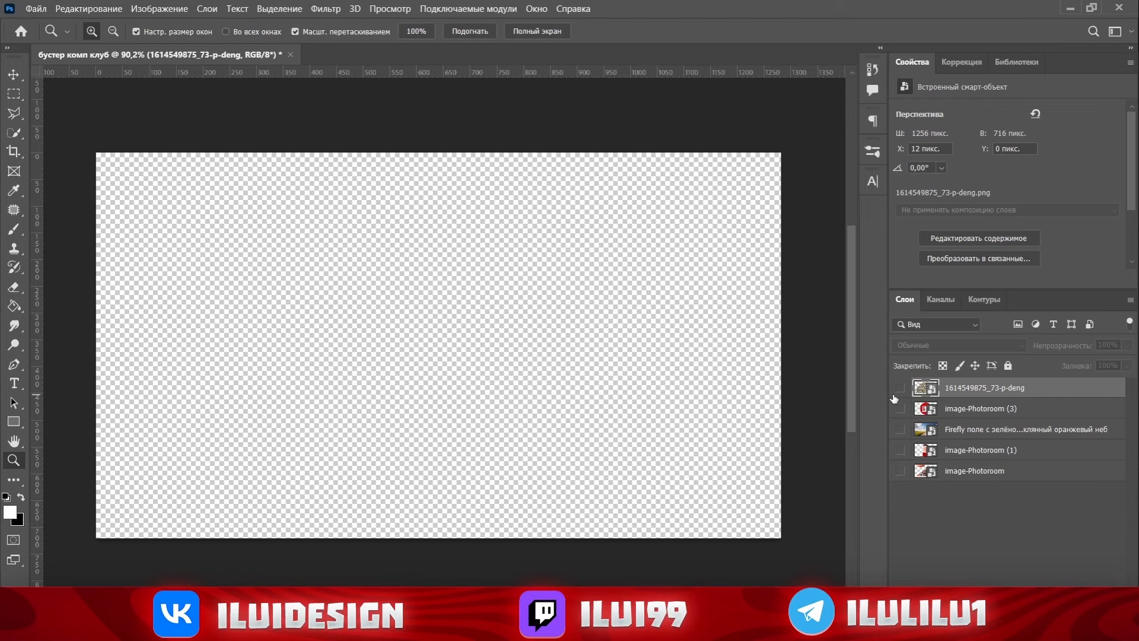
# Show the Firefly field-and-orange-building background and scale it up to fill the canvas.
pyautogui.click(899, 429)
pyautogui.click(1009, 429)
pyautogui.moveTo(516, 344); pyautogui.dragTo(504, 344)
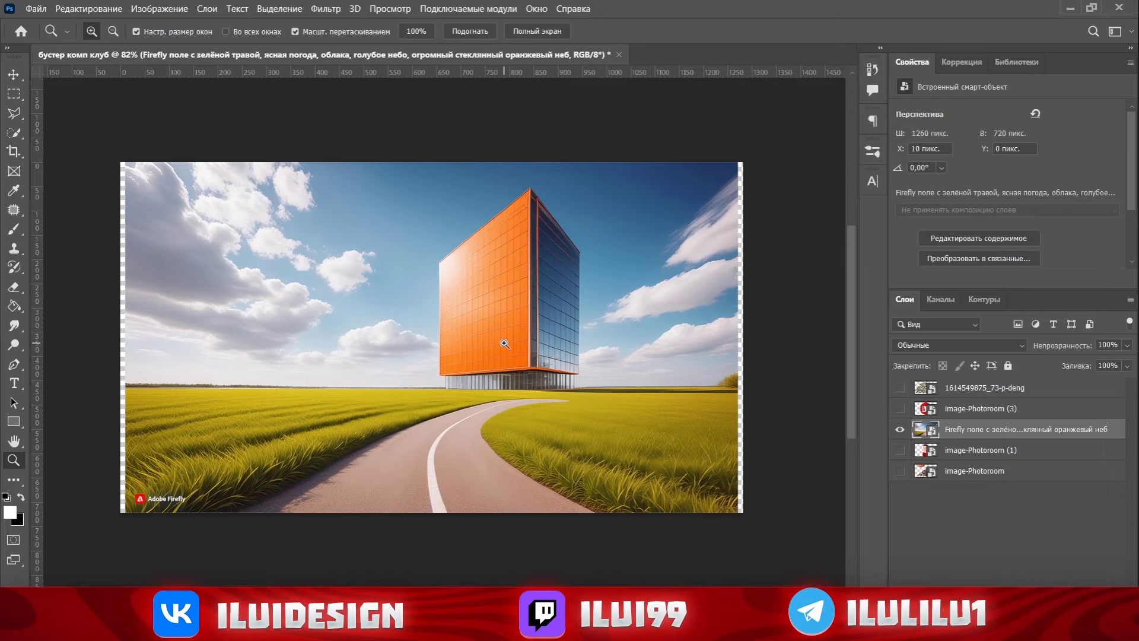
pyautogui.keyDown('alt'); pyautogui.click(504, 343); pyautogui.keyUp('alt')
pyautogui.hotkey('ctrl', 't')
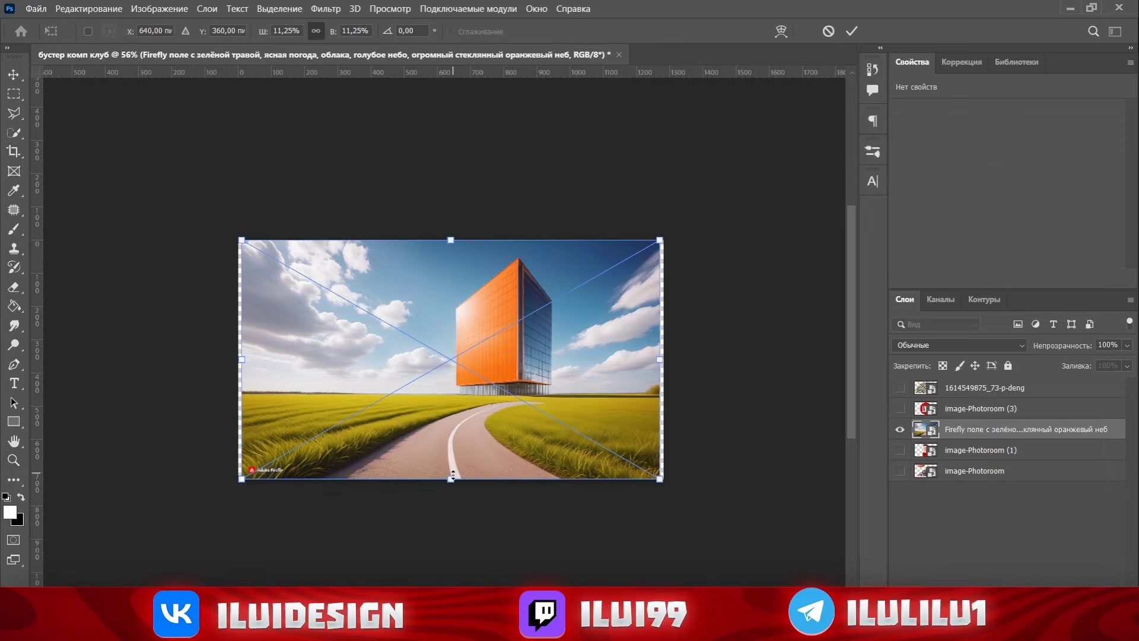
pyautogui.moveTo(692, 377); pyautogui.dragTo(719, 373)
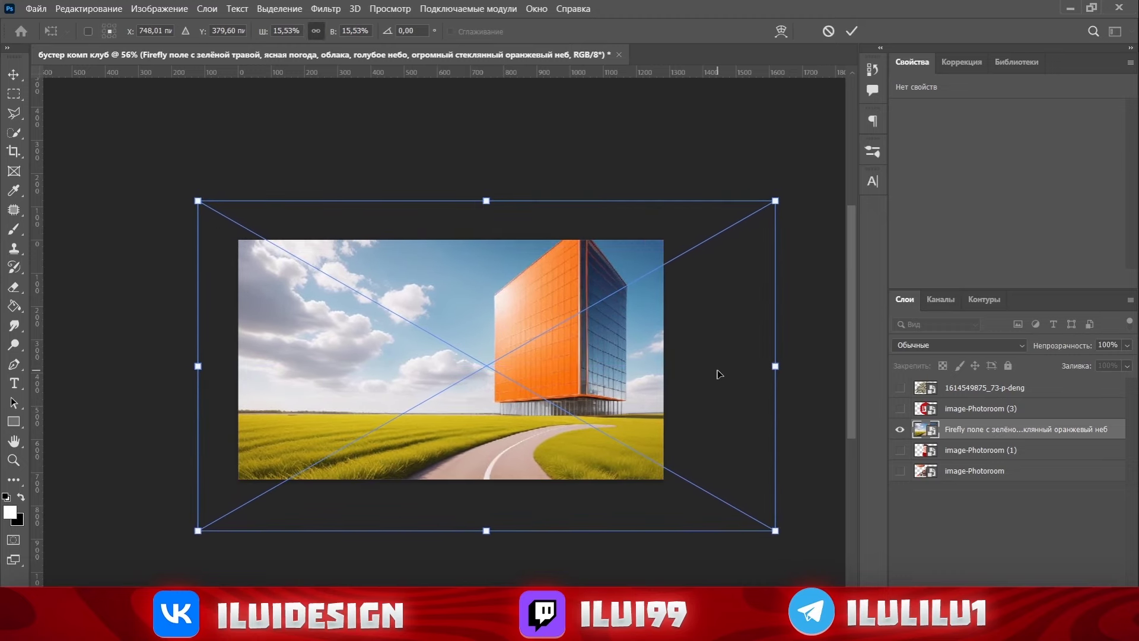
pyautogui.press('Return')
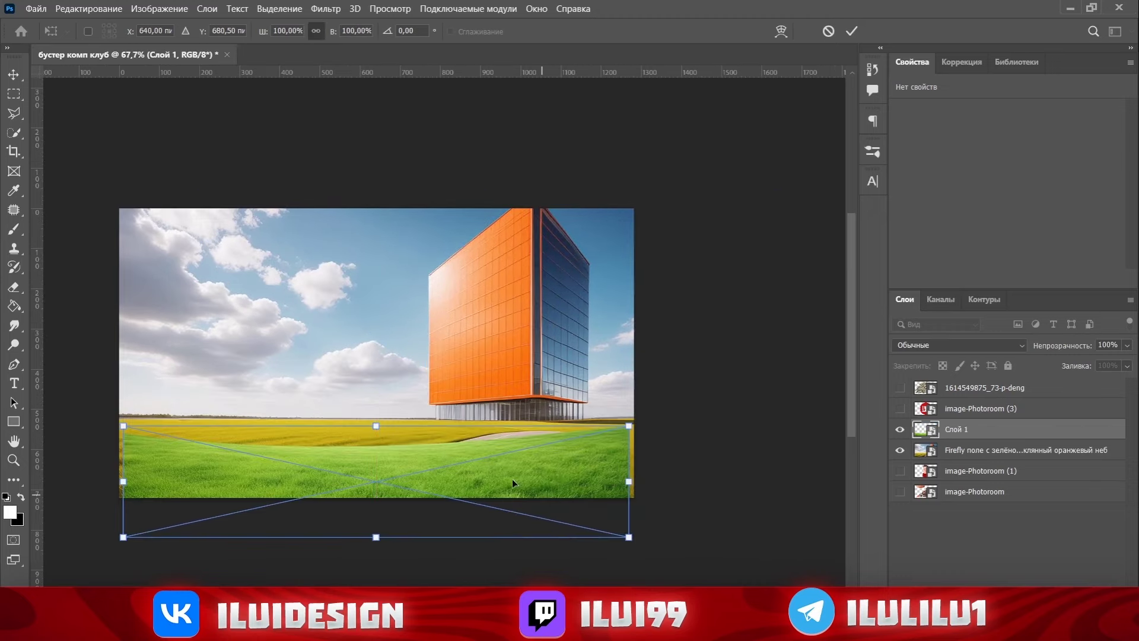
# Stretch the grass layer over the yellow field and tilt it 1.95° to match the horizon.
pyautogui.moveTo(376, 425); pyautogui.dragTo(376, 398)
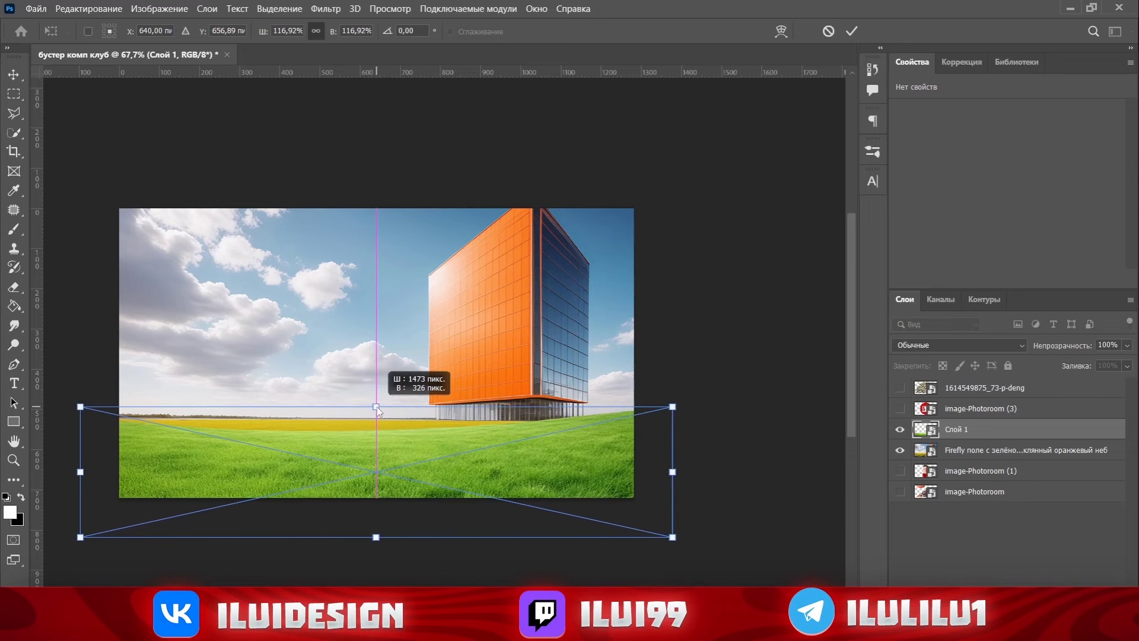
pyautogui.moveTo(450, 370); pyautogui.dragTo(474, 417)
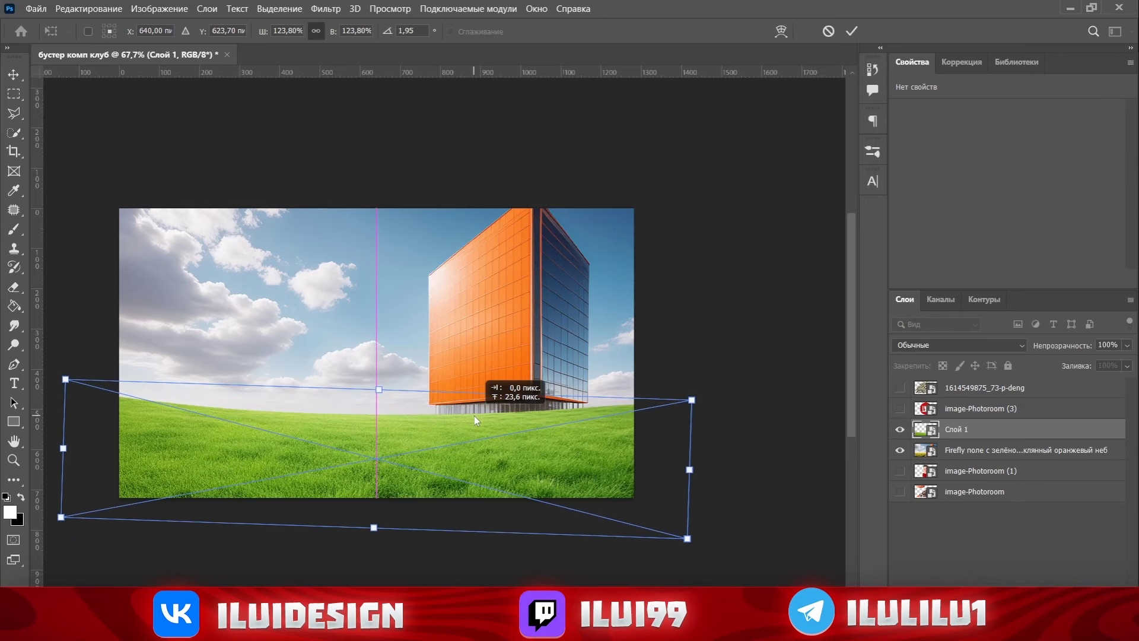
pyautogui.press('Return')
pyautogui.press('p')
pyautogui.scroll(-2, 439, 454)
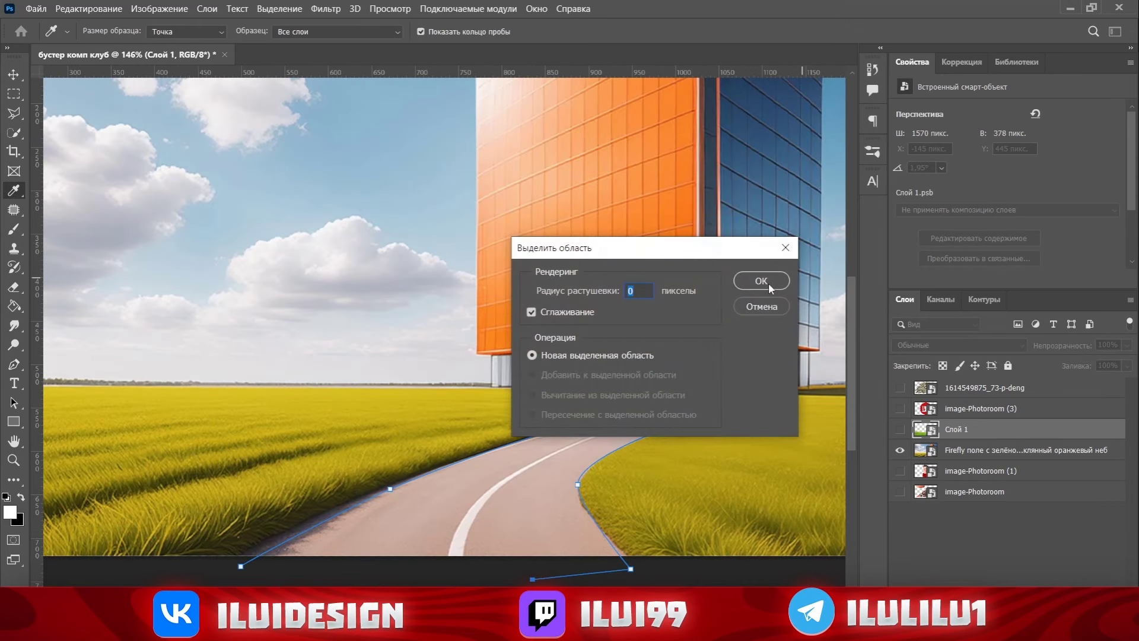
# Turn the road outline into a selection and convert the road copy into a smart object.
pyautogui.click(761, 281)
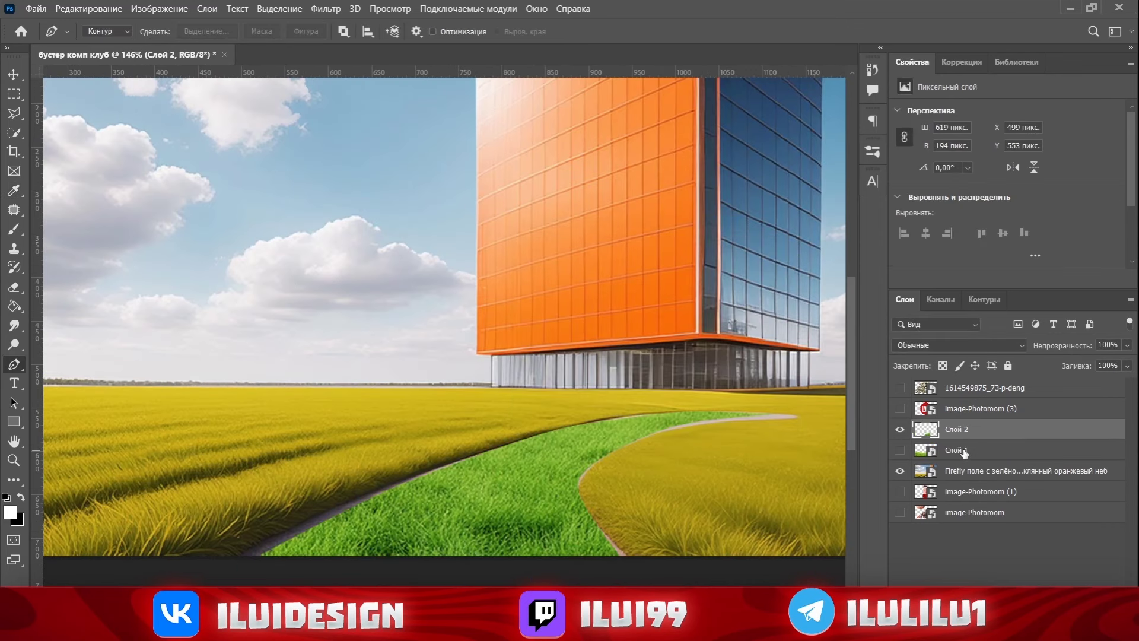
pyautogui.click(961, 442)
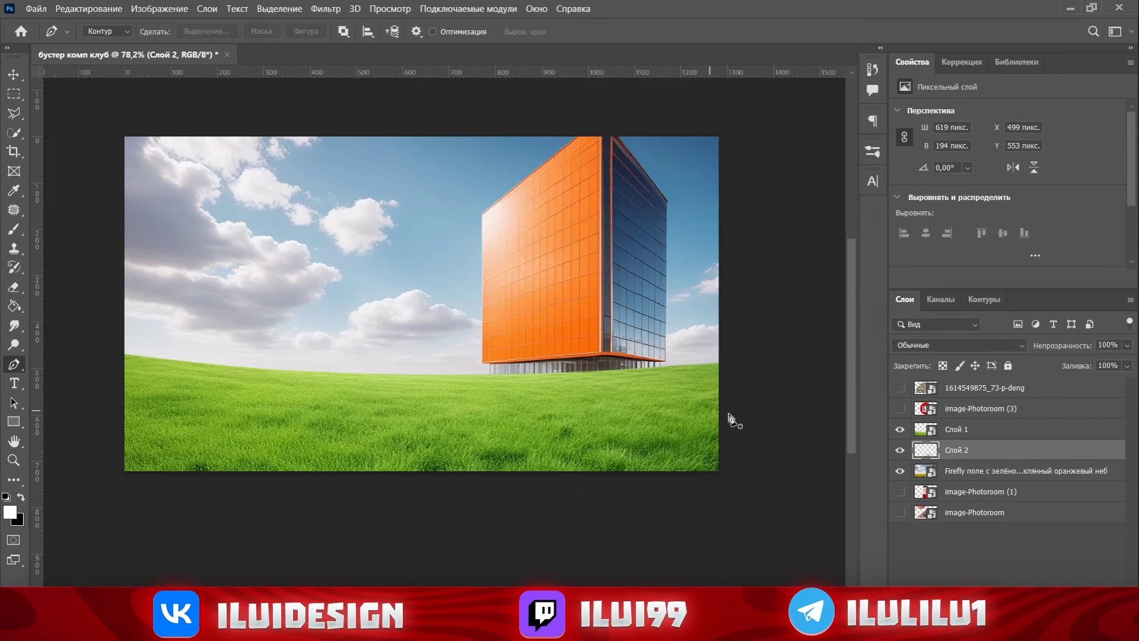
pyautogui.rightClick(967, 429)
pyautogui.click(1029, 238)
# Warp the road so it curves from the bottom edge toward the building.
pyautogui.hotkey('ctrl', 't')
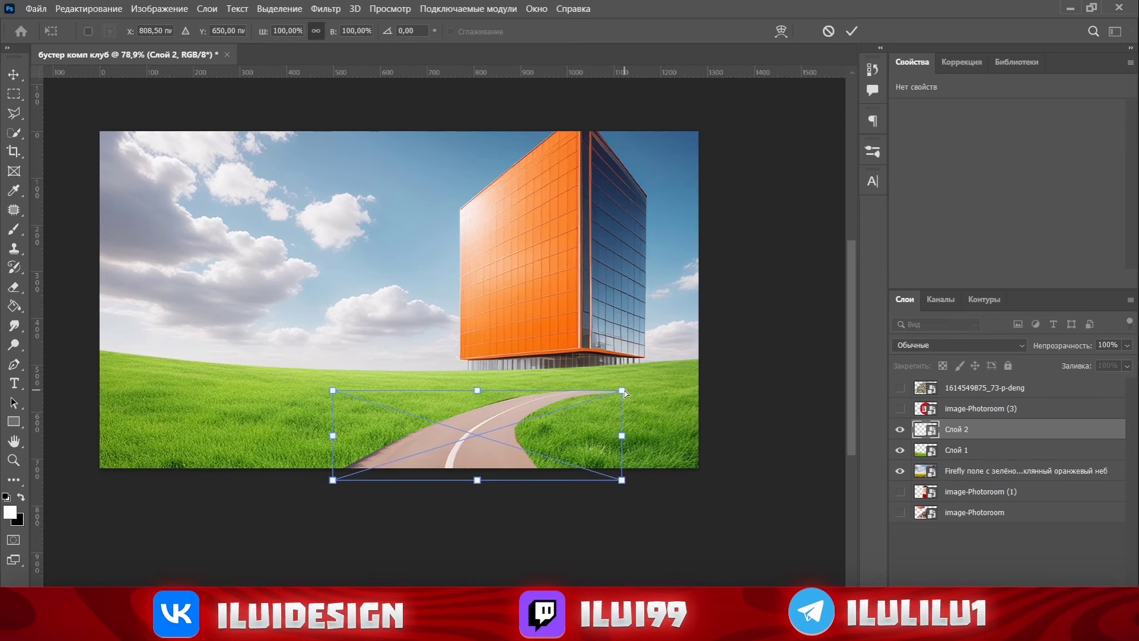
pyautogui.rightClick(572, 386)
pyautogui.click(614, 253)
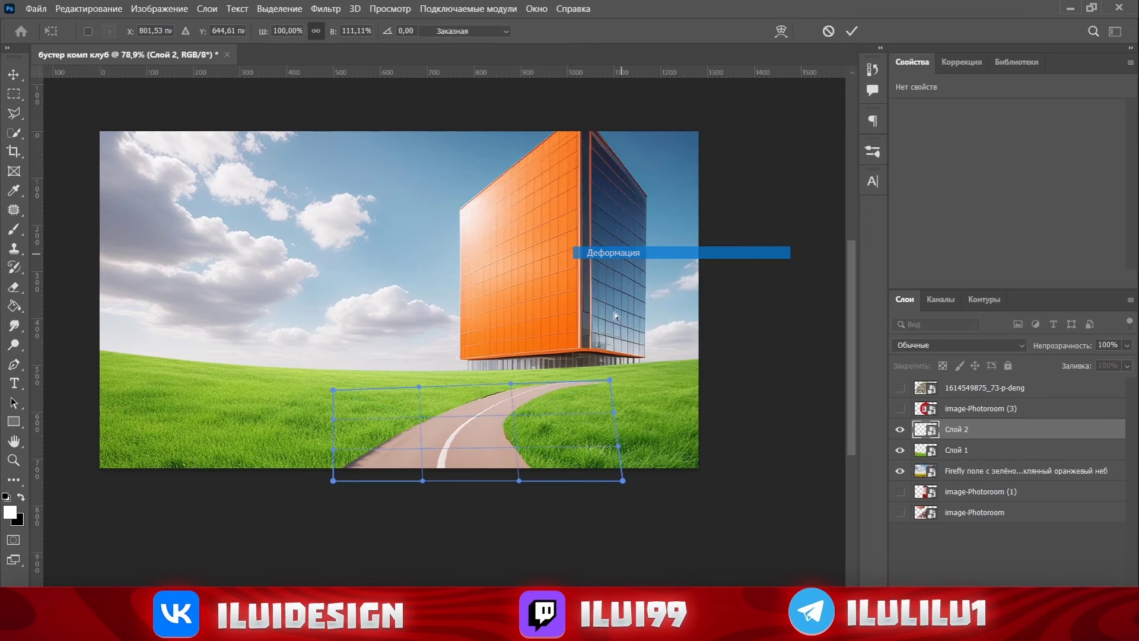
pyautogui.moveTo(575, 375); pyautogui.dragTo(646, 386)
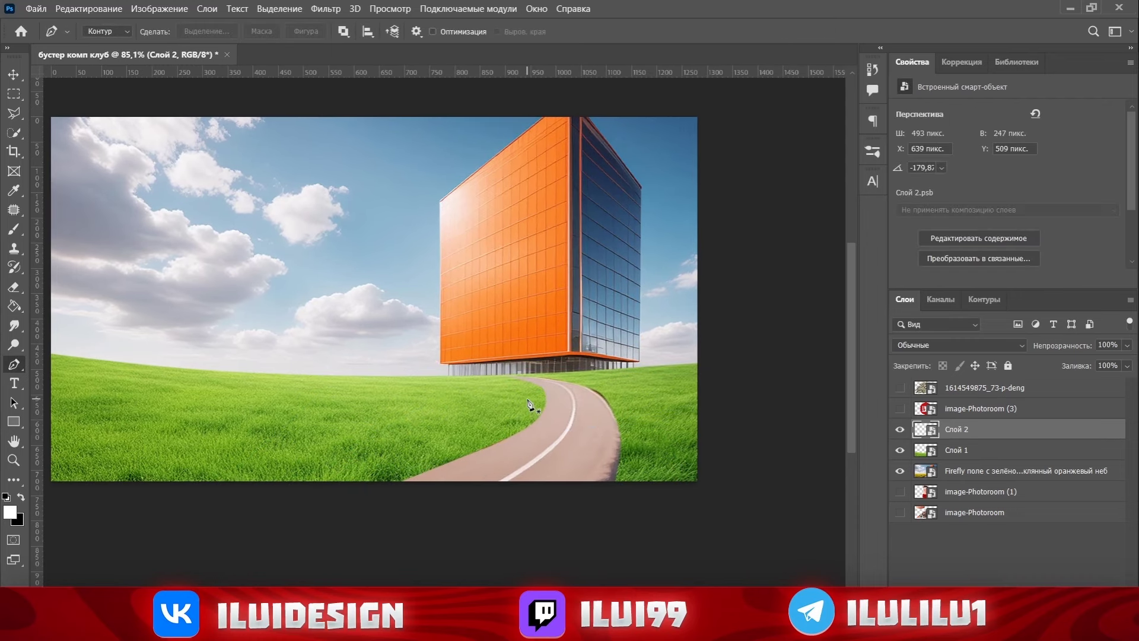
pyautogui.moveTo(583, 417); pyautogui.dragTo(590, 417)
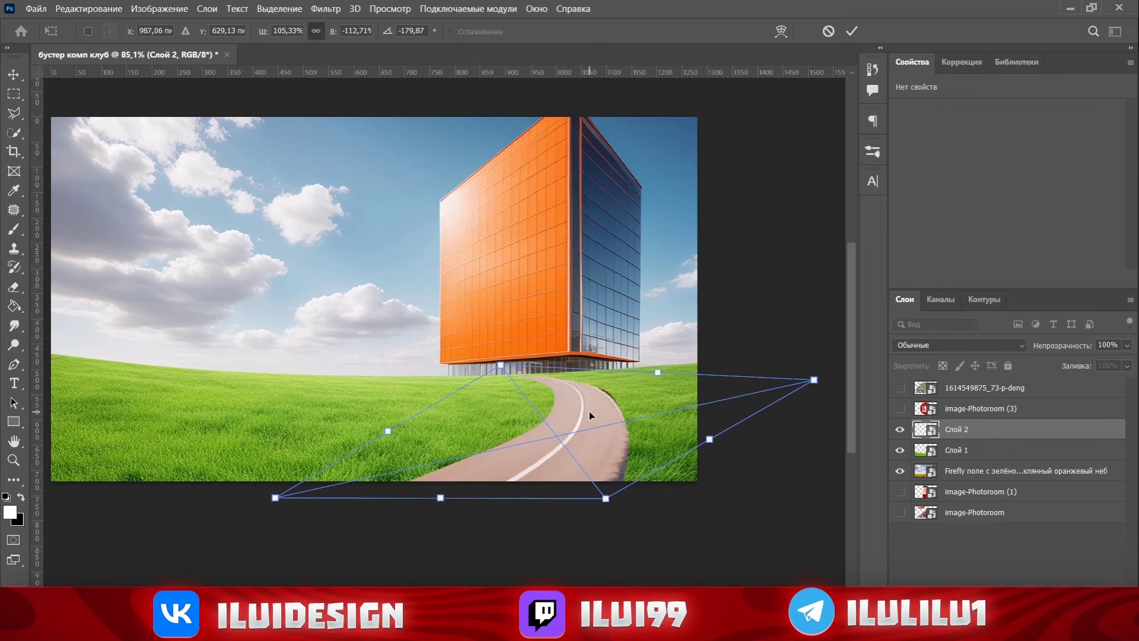
pyautogui.press('Return')
pyautogui.scroll(-3, 518, 338)
pyautogui.press('p')
pyautogui.scroll(2, 518, 340)
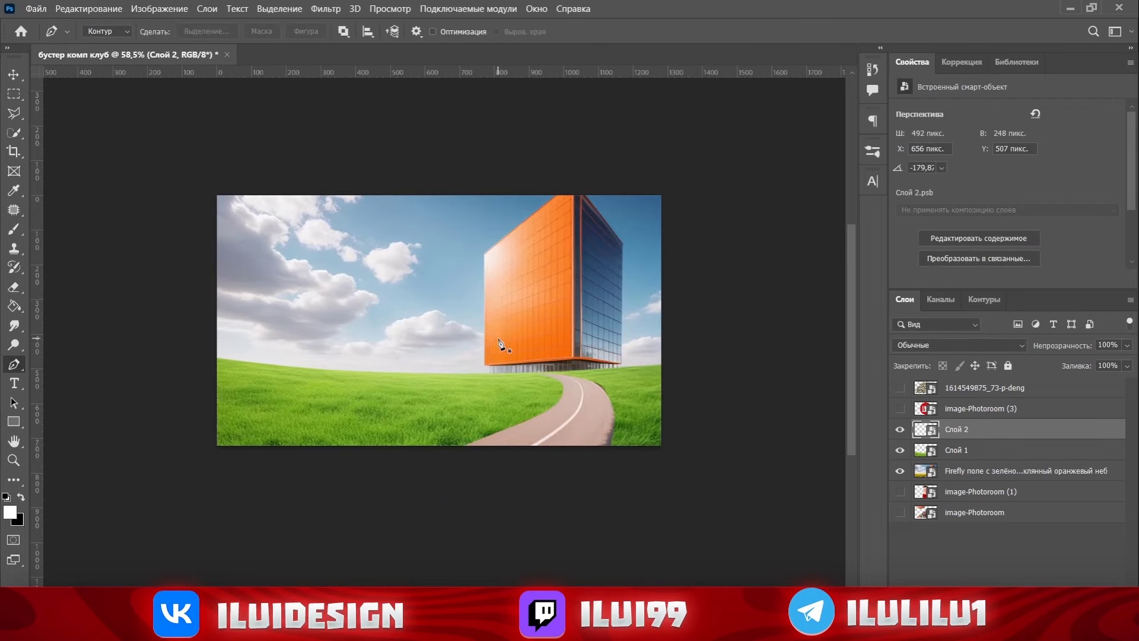
pyautogui.scroll(2, 505, 347)
pyautogui.scroll(2, 486, 356)
pyautogui.scroll(-3, 522, 374)
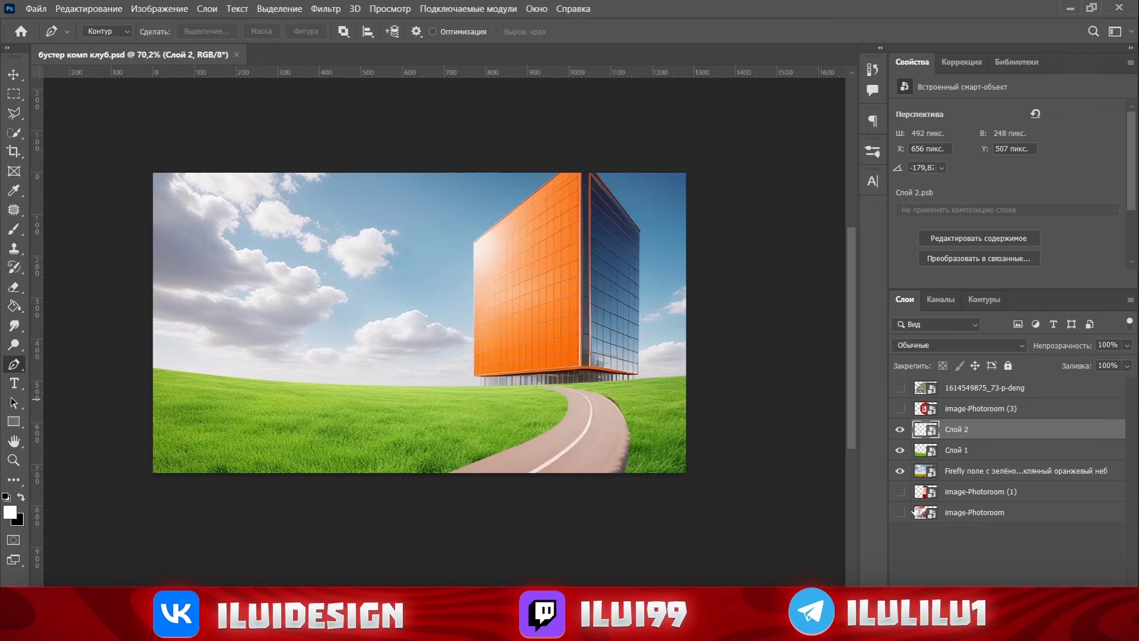
# Move the surprised headband man's layer to the top and shrink it onto the left side.
pyautogui.click(901, 492)
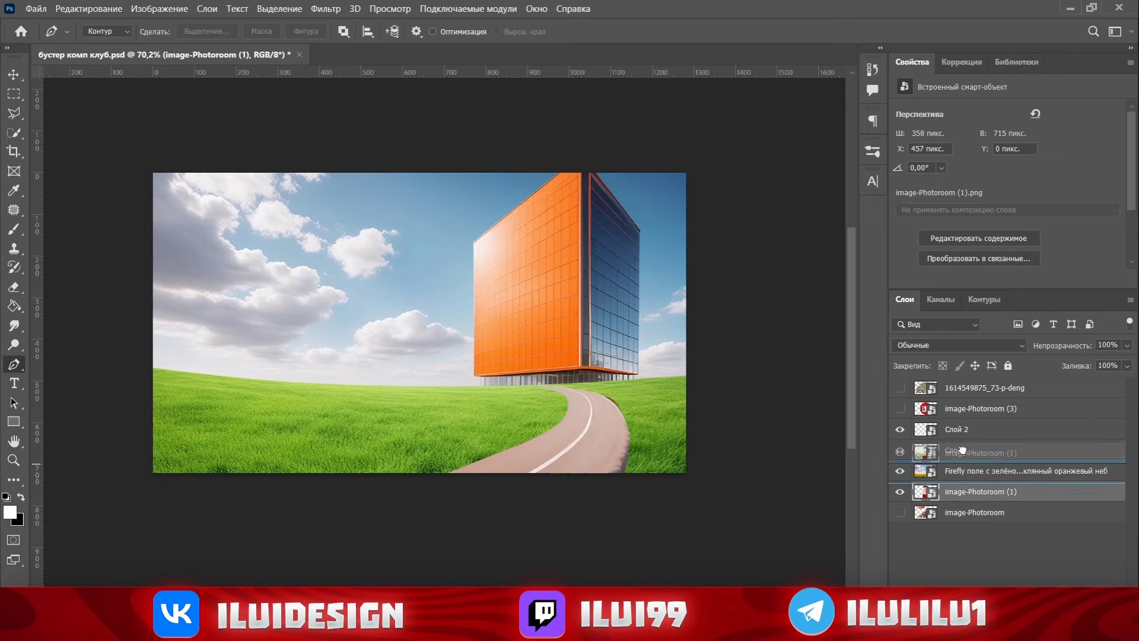
pyautogui.moveTo(962, 450); pyautogui.dragTo(962, 383)
pyautogui.hotkey('ctrl', 't')
pyautogui.moveTo(471, 326)
pyautogui.mouseDown()
pyautogui.moveTo(283, 350)
pyautogui.moveTo(332, 346)
pyautogui.mouseUp()
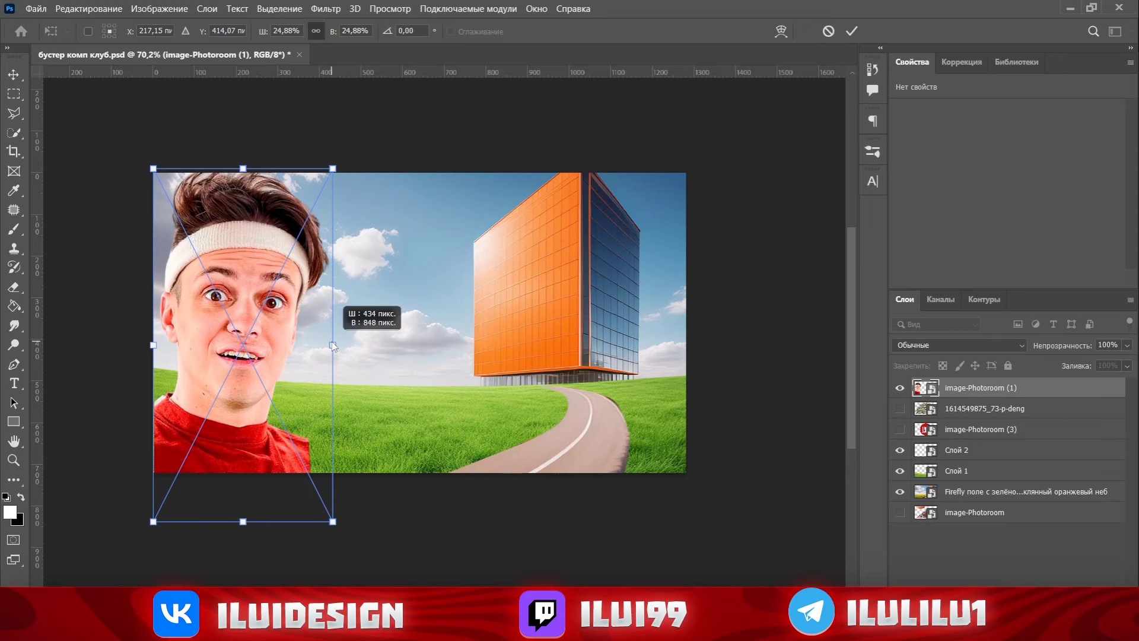
pyautogui.press('Return')
pyautogui.press('p')
pyautogui.scroll(1, 309, 421)
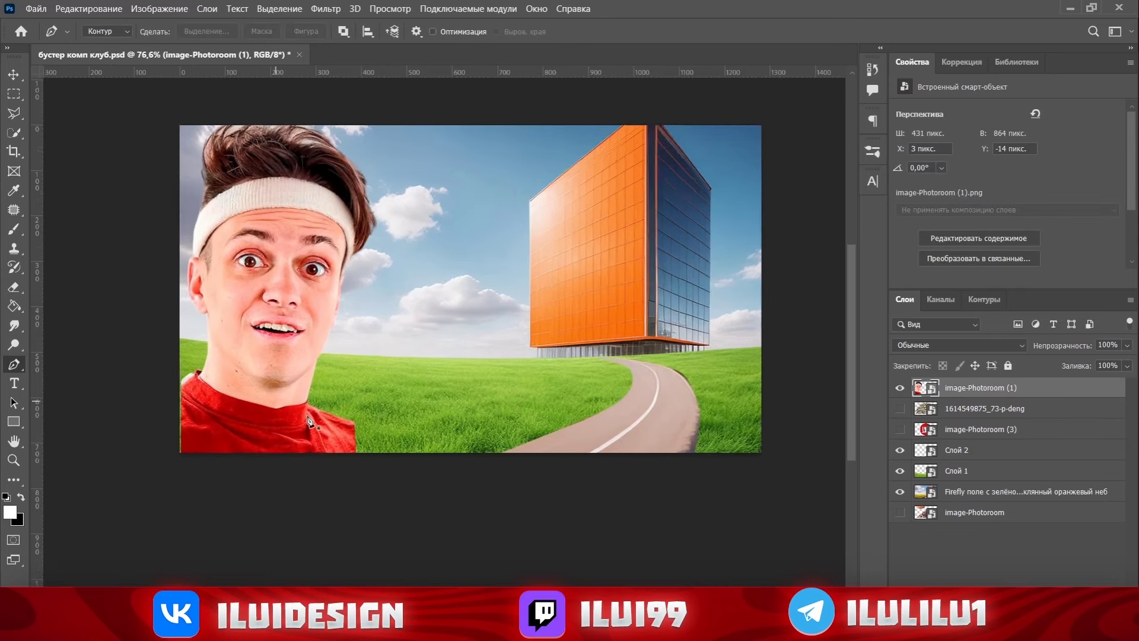
pyautogui.scroll(2, 308, 421)
pyautogui.hscroll(-2, 300, 412)
pyautogui.scroll(-3, 300, 411)
pyautogui.scroll(3, 301, 412)
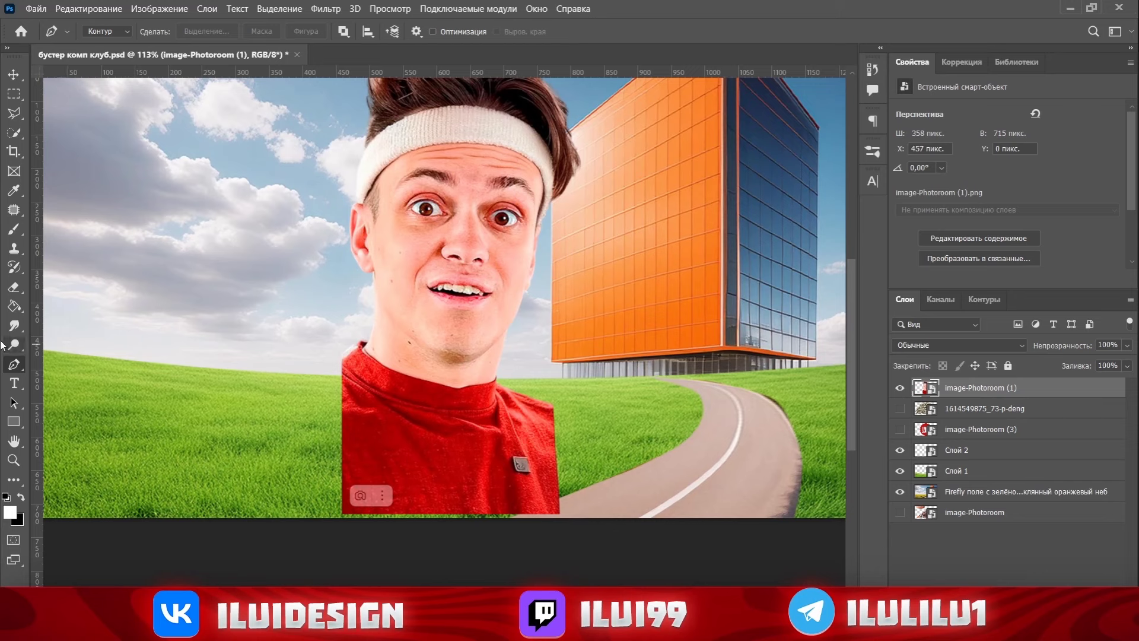
# Rasterize the man's layer and shift him further toward the left edge.
pyautogui.click(541, 419)
pyautogui.click(522, 259)
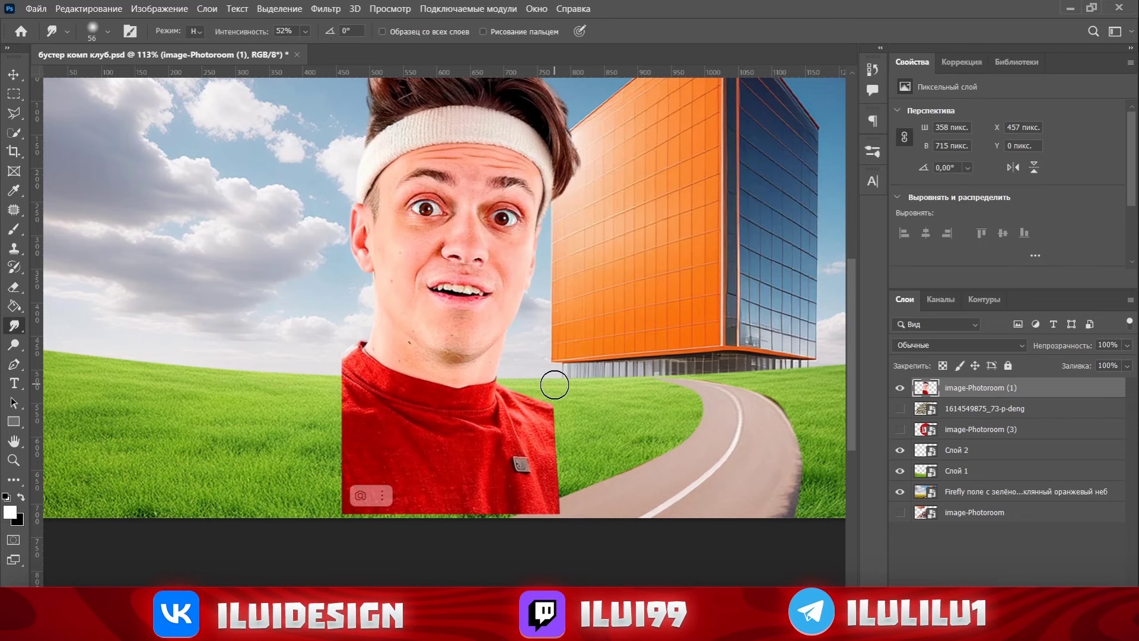
pyautogui.scroll(-3, 465, 323)
pyautogui.hotkey('ctrl', 't')
pyautogui.moveTo(464, 322); pyautogui.dragTo(381, 321)
pyautogui.press('Return')
pyautogui.press('p')
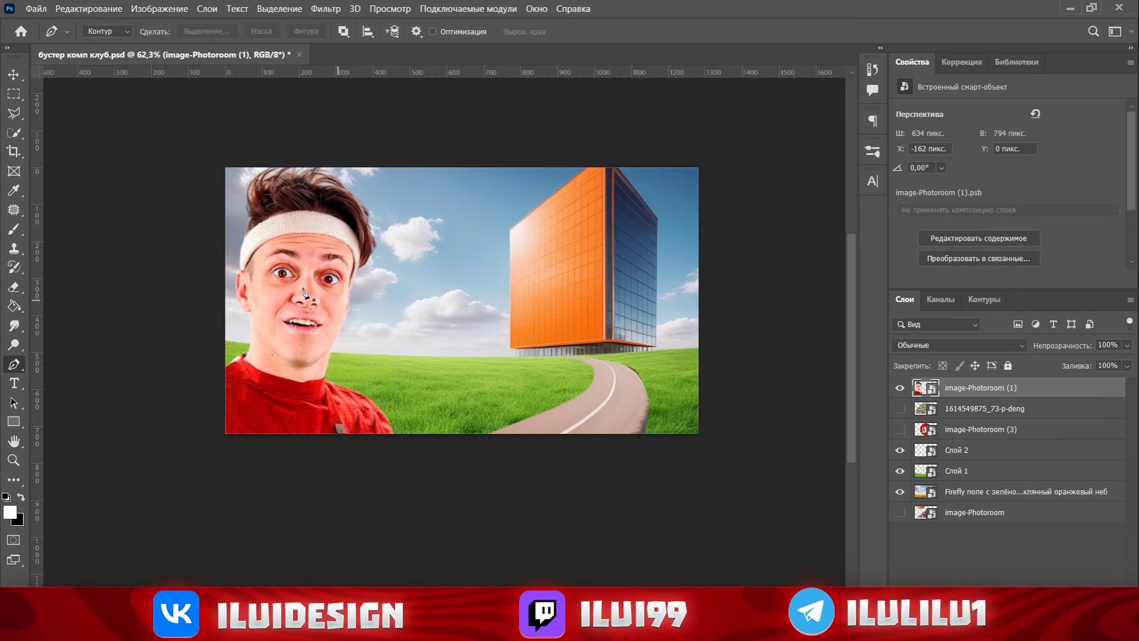
pyautogui.scroll(-1, 303, 292)
pyautogui.scroll(2, 356, 326)
pyautogui.scroll(-2, 386, 344)
pyautogui.scroll(2, 419, 358)
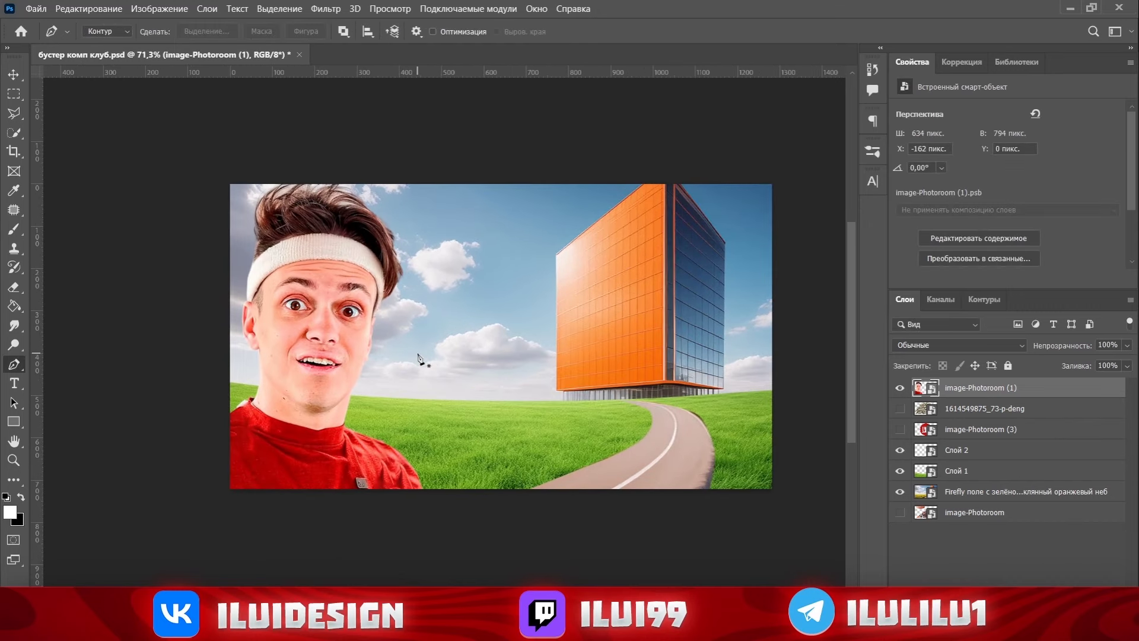
pyautogui.scroll(-1, 421, 374)
pyautogui.scroll(1, 480, 395)
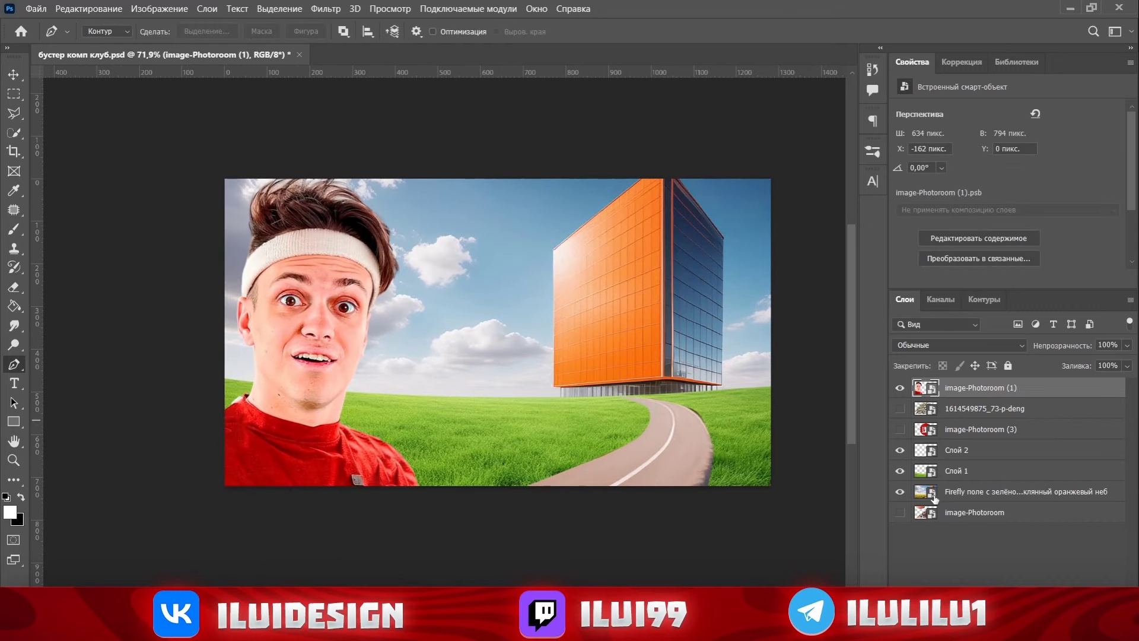
pyautogui.click(957, 518)
# Scale the tattooed hand, Слой 3, to about 60% so its finger points at the building's base.
pyautogui.moveTo(974, 372); pyautogui.dragTo(975, 380)
pyautogui.rightClick(977, 388)
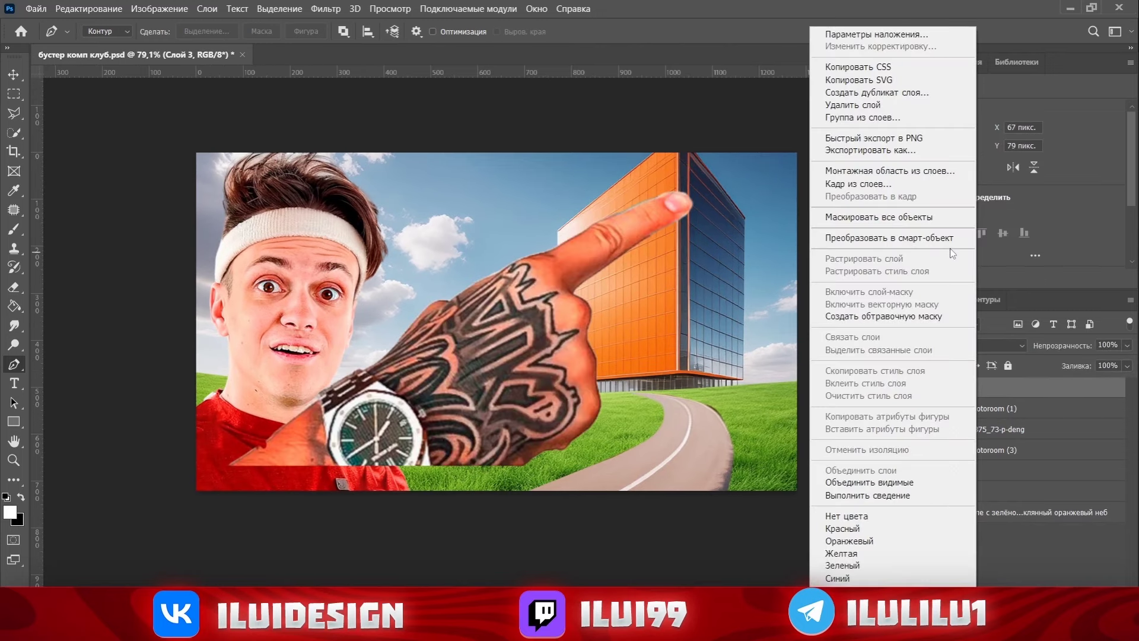
pyautogui.scroll(-2, 451, 332)
pyautogui.hotkey('ctrl', 't')
pyautogui.moveTo(500, 346); pyautogui.dragTo(481, 396)
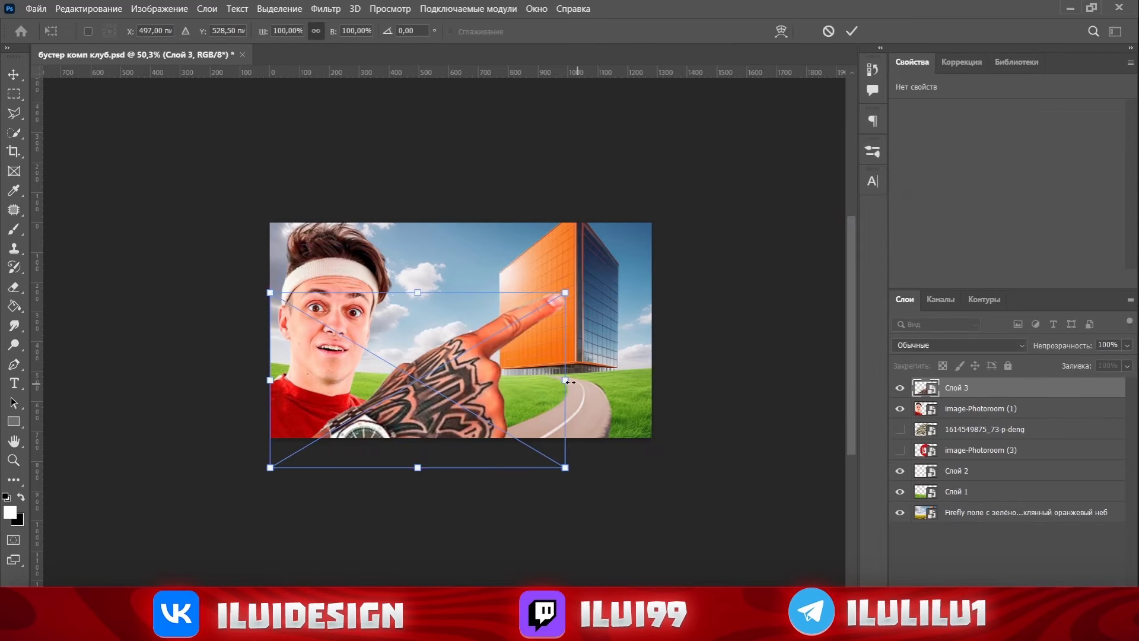
pyautogui.moveTo(570, 382); pyautogui.dragTo(483, 385)
pyautogui.moveTo(410, 410); pyautogui.dragTo(514, 405)
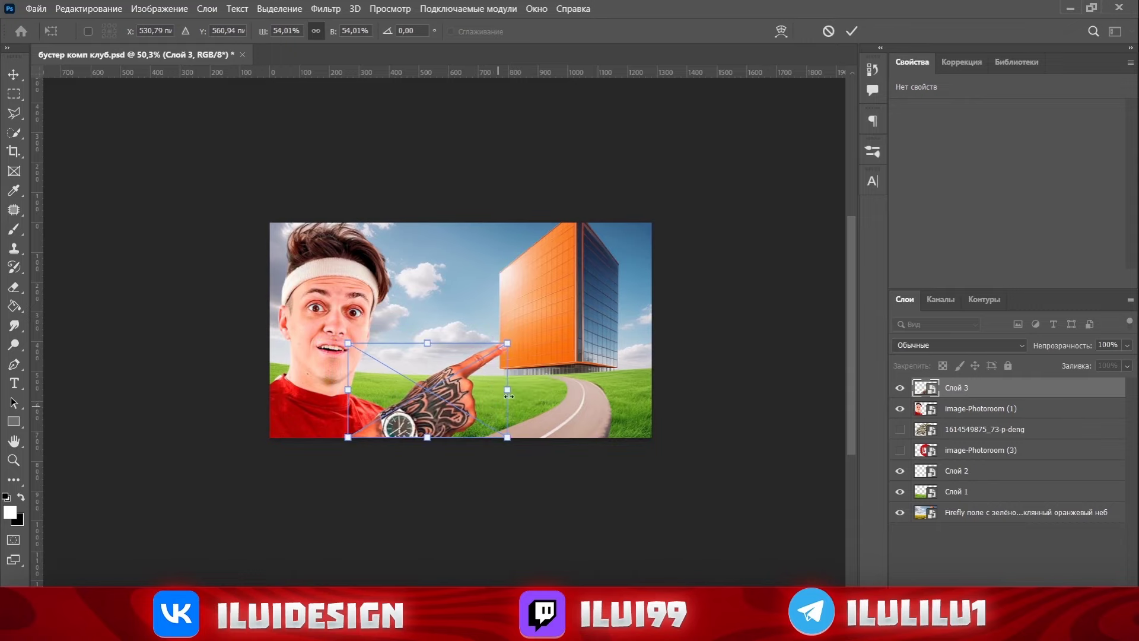
pyautogui.press('Return')
pyautogui.press('p')
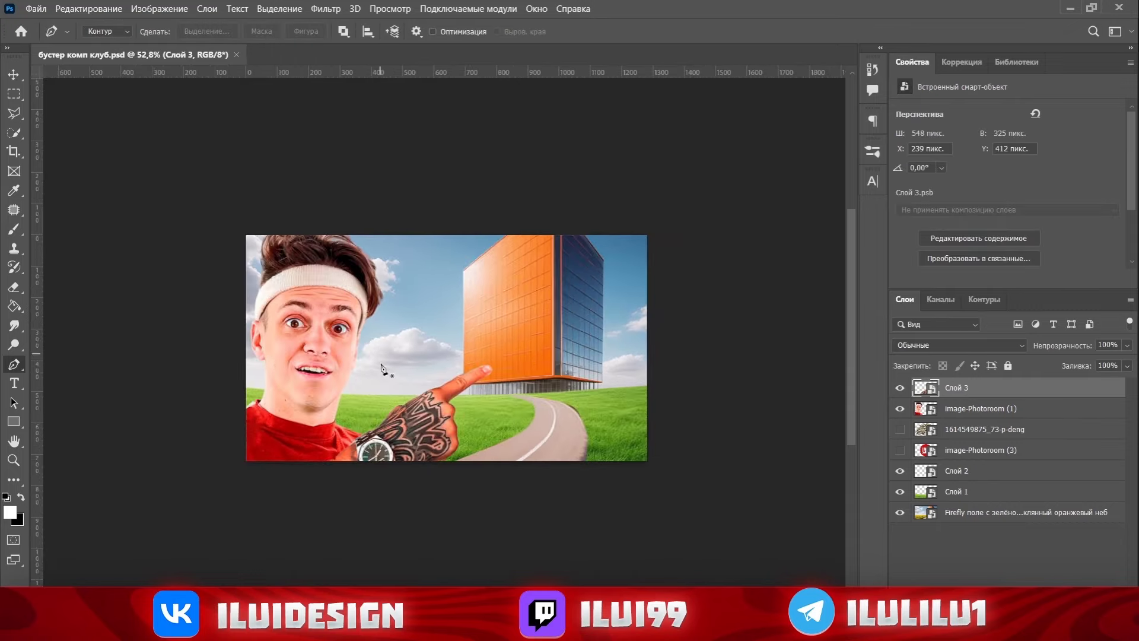
pyautogui.scroll(3, 410, 356)
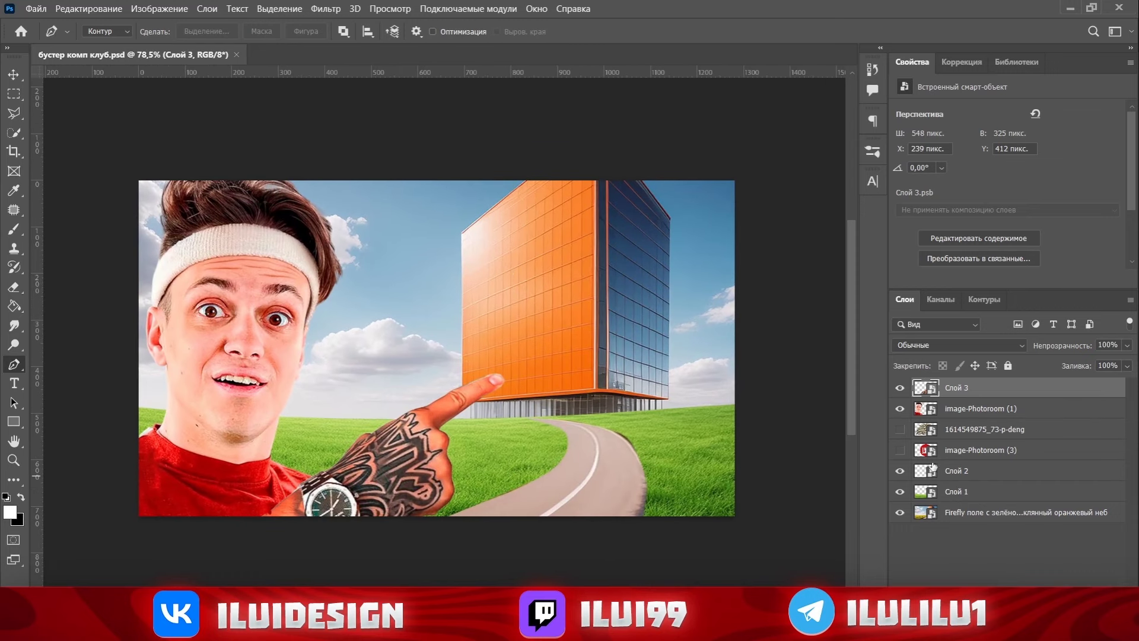
# Show the RAVE logo layer, move it to the top, and shrink it onto the orange building.
pyautogui.click(900, 449)
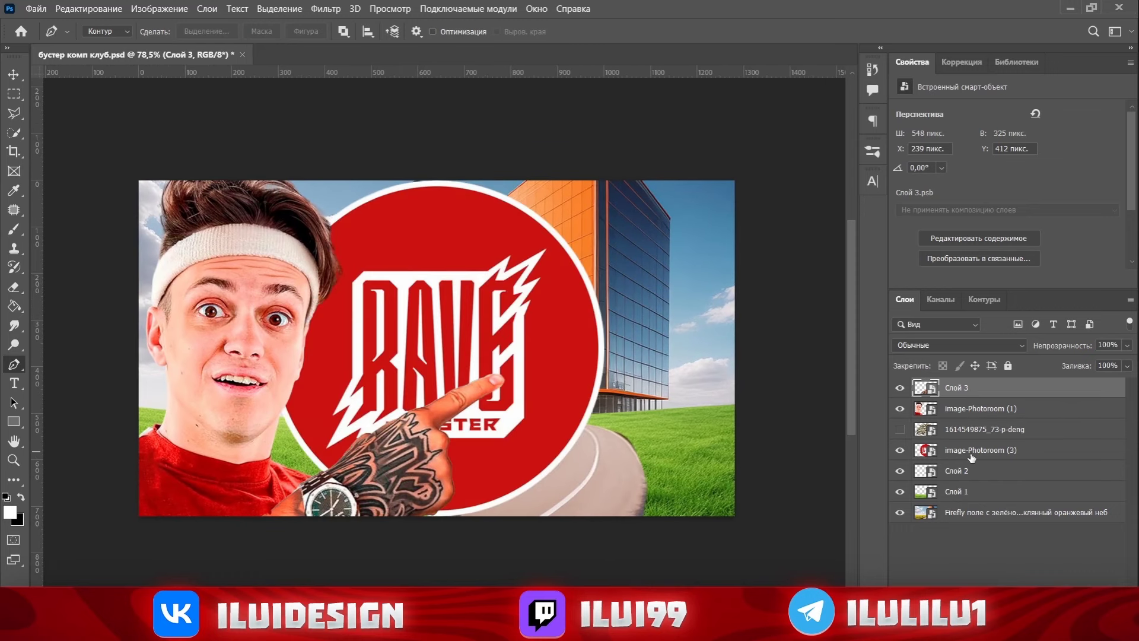
pyautogui.moveTo(979, 450); pyautogui.dragTo(978, 384)
pyautogui.hotkey('ctrl', 't')
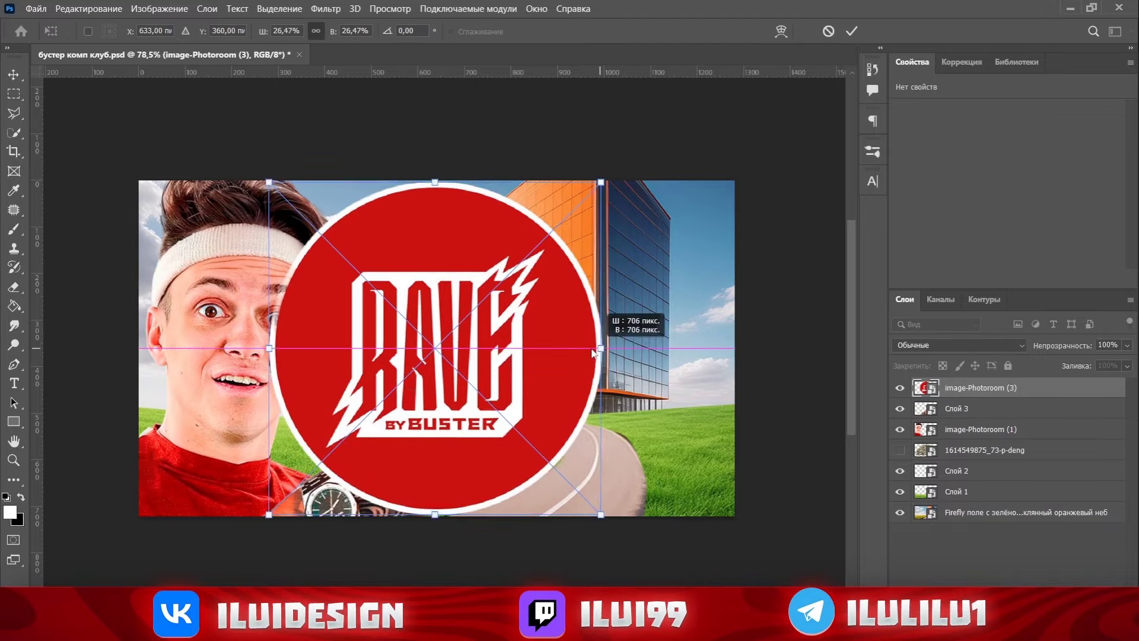
pyautogui.moveTo(603, 348)
pyautogui.mouseDown()
pyautogui.moveTo(326, 417)
pyautogui.moveTo(557, 320)
pyautogui.mouseUp()
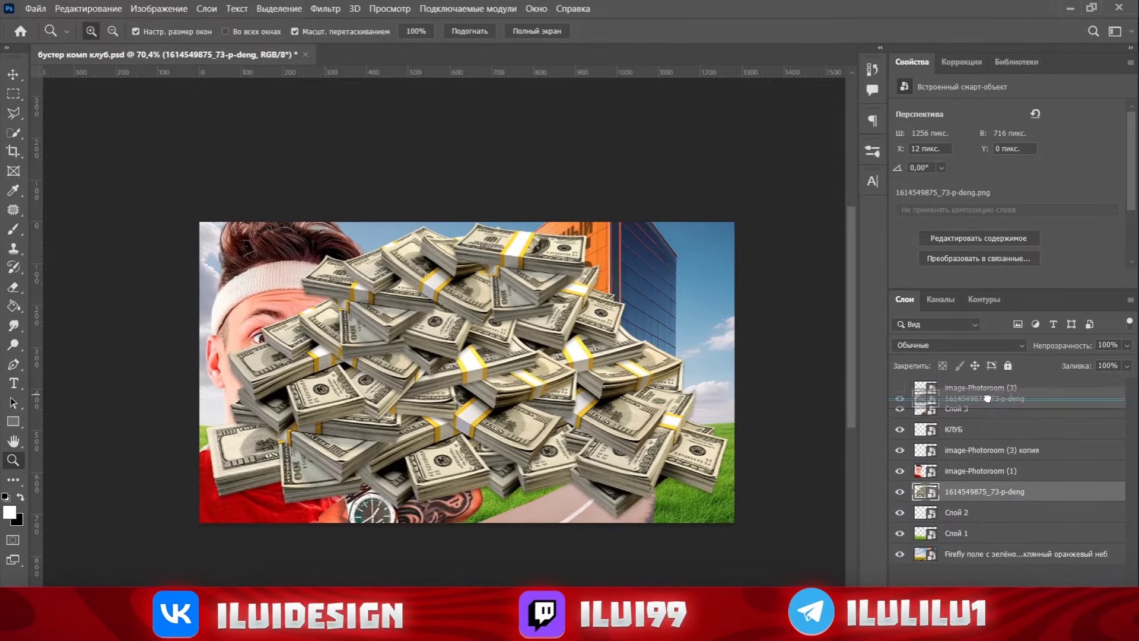
# Shrink the money pile and settle it in the bottom-right corner.
pyautogui.moveTo(987, 421); pyautogui.dragTo(987, 423)
pyautogui.hotkey('ctrl', 't')
pyautogui.moveTo(730, 372); pyautogui.dragTo(522, 372)
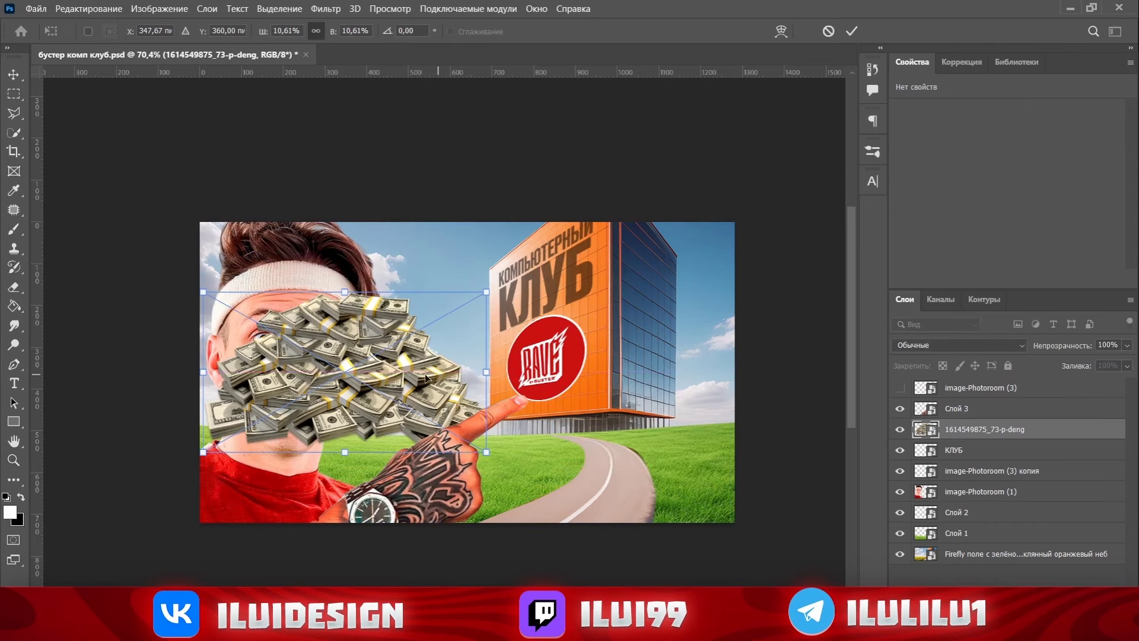
pyautogui.moveTo(362, 427); pyautogui.dragTo(658, 445)
pyautogui.moveTo(793, 435)
pyautogui.mouseDown()
pyautogui.moveTo(734, 432)
pyautogui.moveTo(795, 447)
pyautogui.mouseUp()
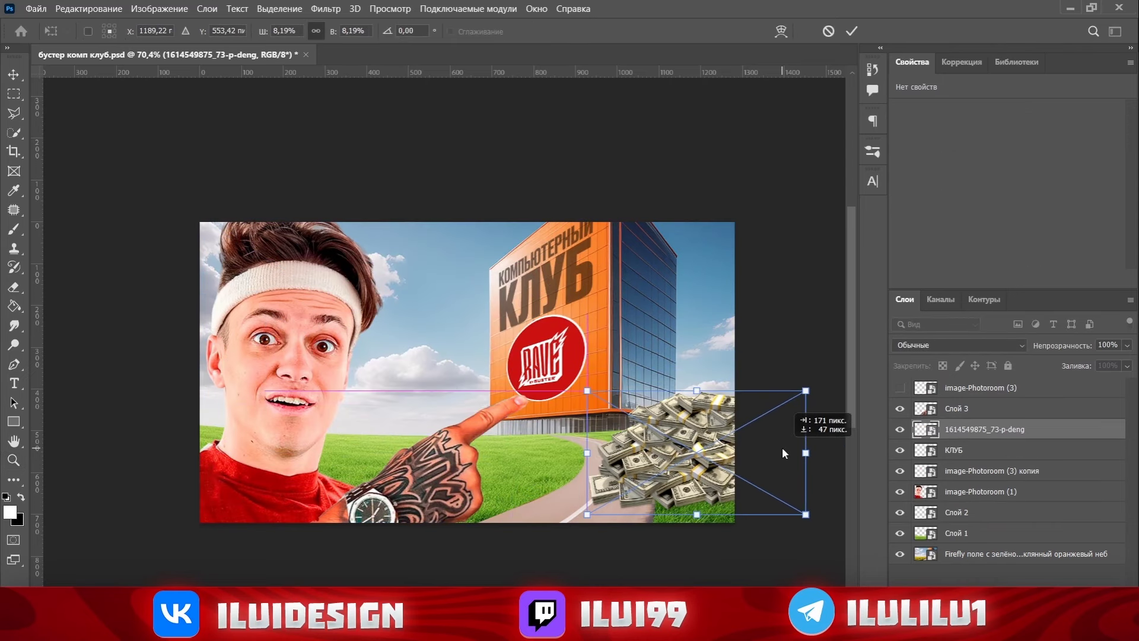
pyautogui.press('Return')
# Resize the tree and place it on the right side of the scene.
pyautogui.press('z')
pyautogui.moveTo(593, 339); pyautogui.dragTo(627, 339)
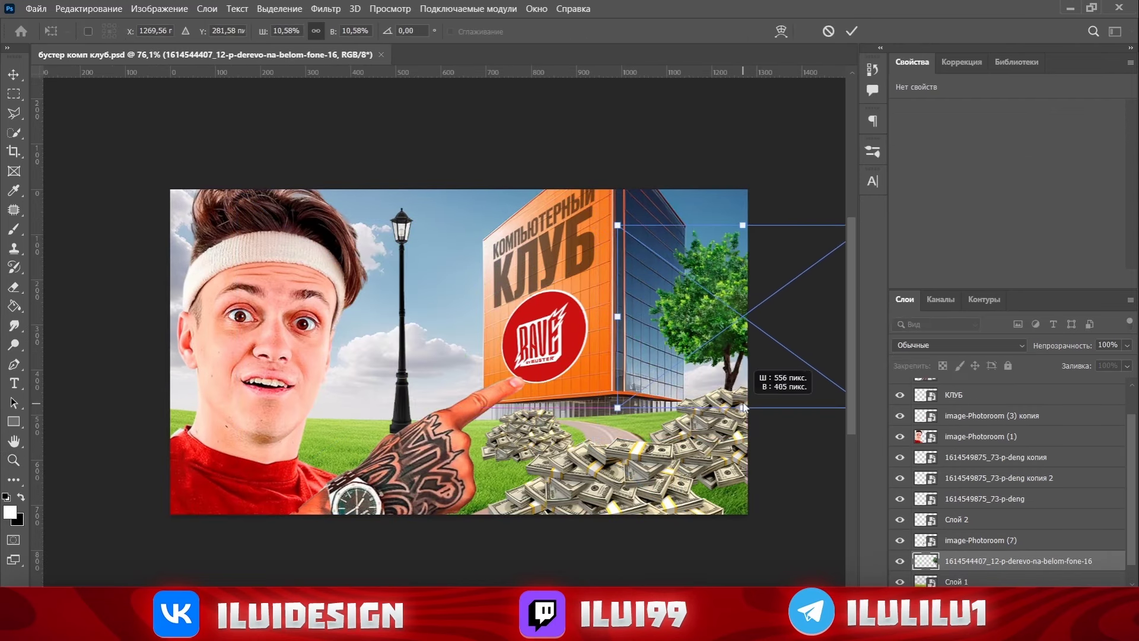
pyautogui.moveTo(790, 422); pyautogui.dragTo(776, 369)
pyautogui.press('Return')
# Duplicate the tree layer and place the copy near the lamp on the left.
pyautogui.press('z')
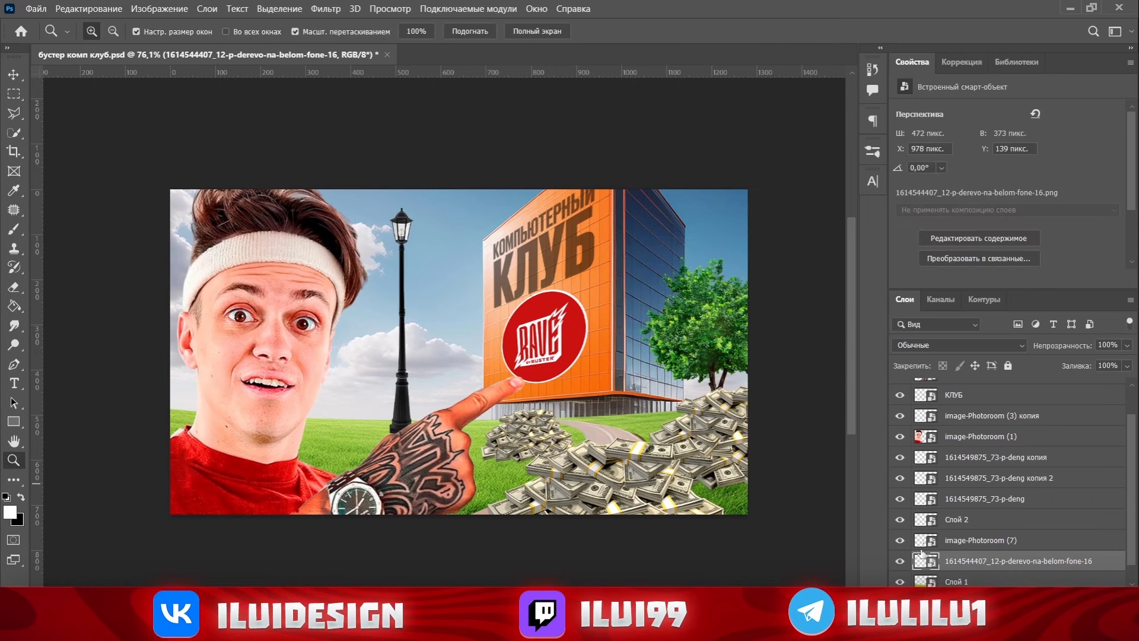
pyautogui.hotkey('ctrl', 'j')
pyautogui.hotkey('ctrl', 't')
pyautogui.moveTo(689, 346)
pyautogui.mouseDown()
pyautogui.moveTo(240, 339)
pyautogui.moveTo(397, 355)
pyautogui.mouseUp()
pyautogui.press('Return')
pyautogui.hotkey('ctrl', 't')
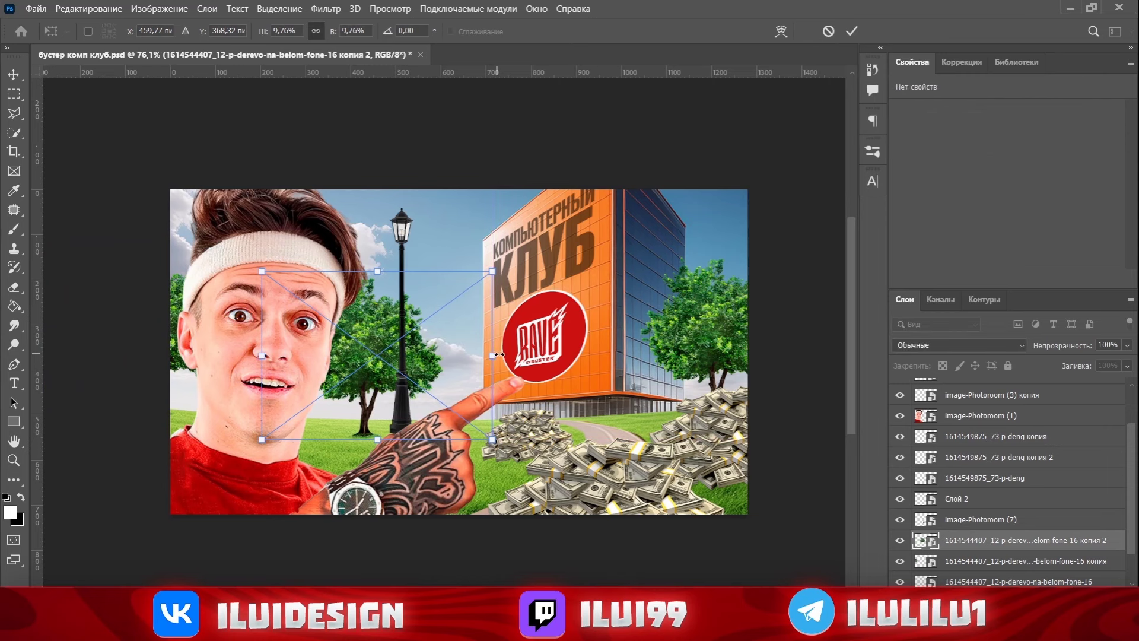
pyautogui.moveTo(499, 354); pyautogui.dragTo(497, 358)
pyautogui.press('Return')
pyautogui.moveTo(465, 396); pyautogui.dragTo(437, 337)
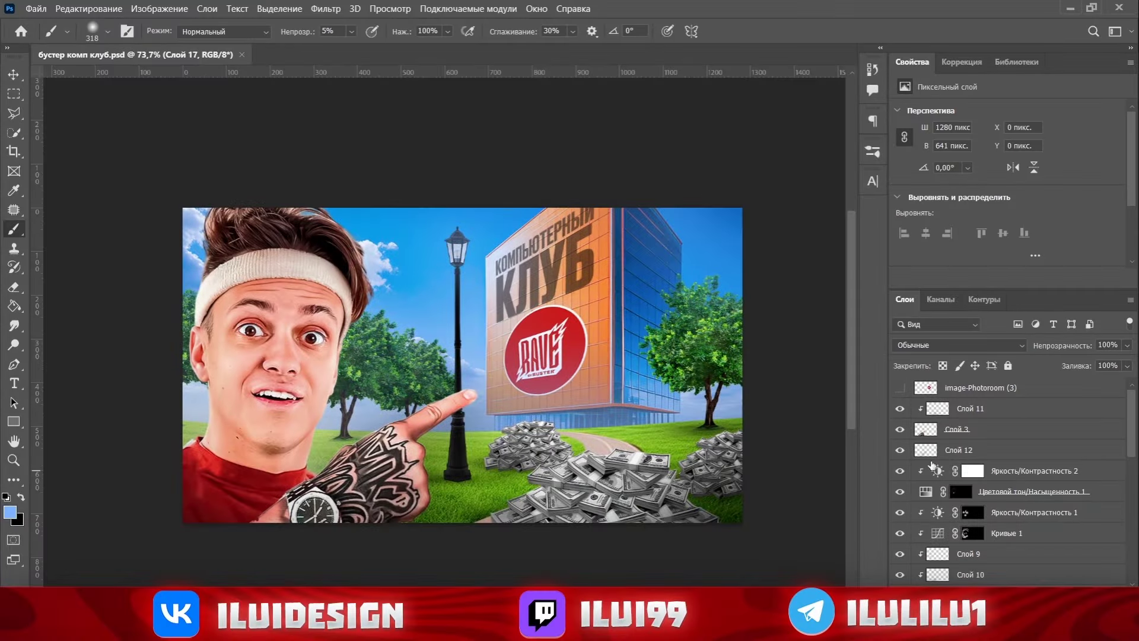
# Stamp all visible layers above Слой 11 into a new merged layer, Слой 18.
pyautogui.click(989, 409)
pyautogui.scroll(-5, 972, 474)
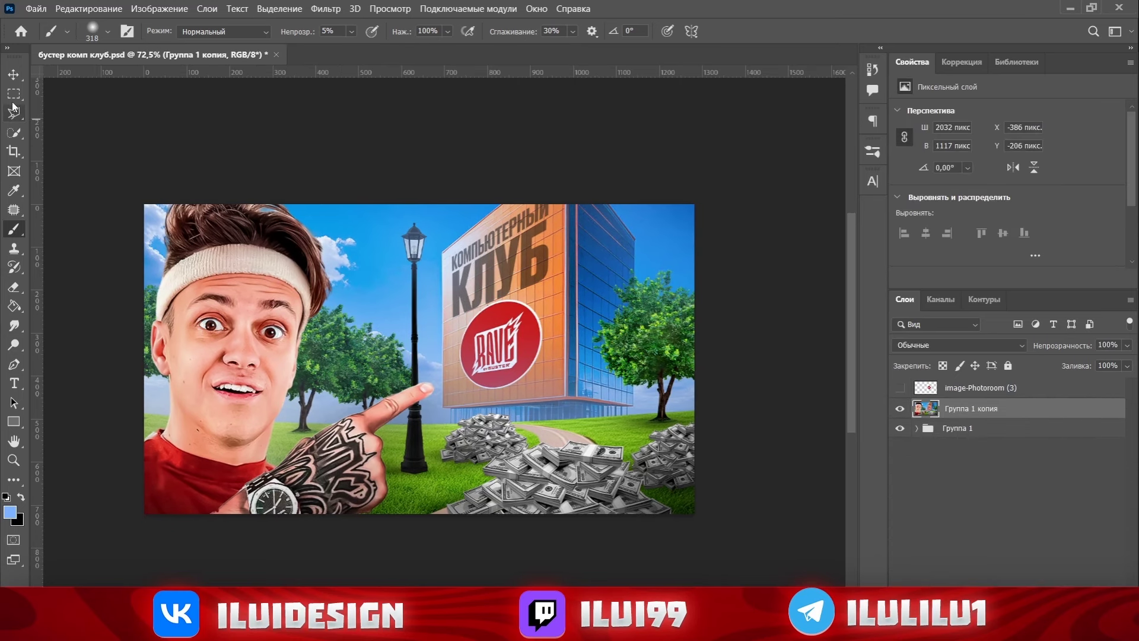
pyautogui.hotkey('ctrl', 'a')
pyautogui.hotkey('ctrl', 'j')
# Convert the merged Слой 18 into a smart object.
pyautogui.click(1010, 436)
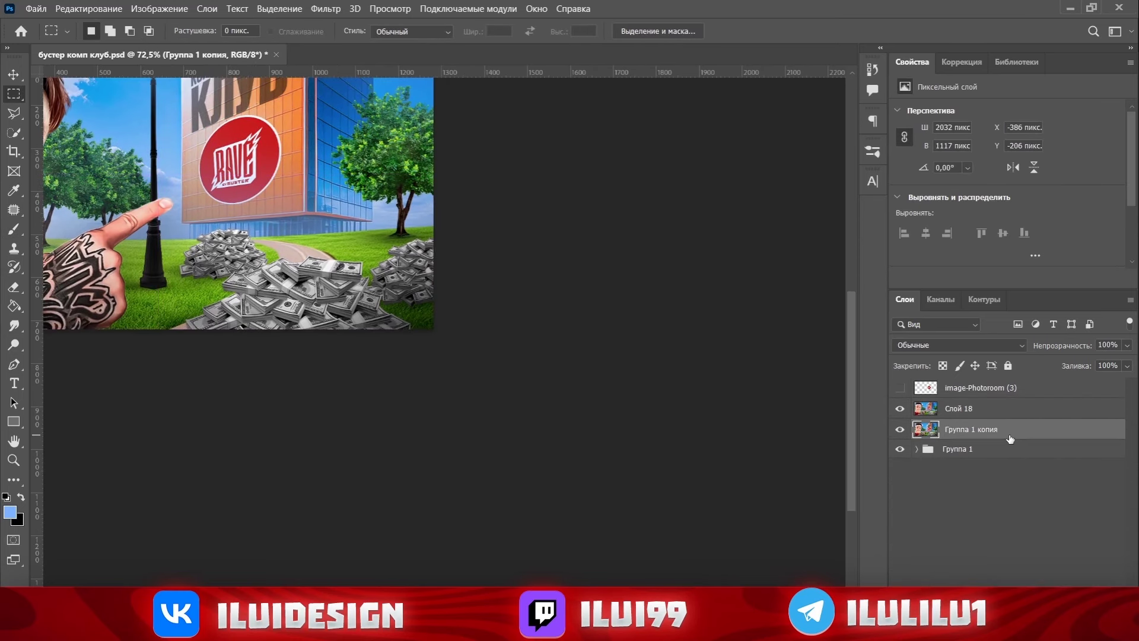
pyautogui.click(959, 408)
pyautogui.rightClick(996, 404)
pyautogui.click(860, 234)
pyautogui.scroll(-3, 603, 374)
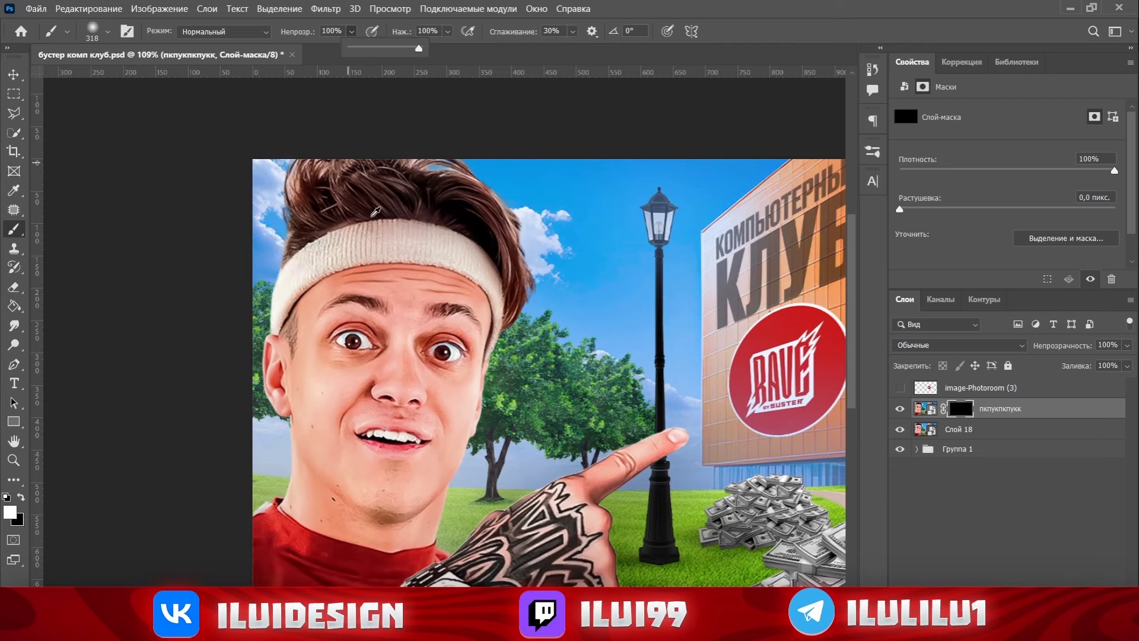
pyautogui.scroll(2, 299, 206)
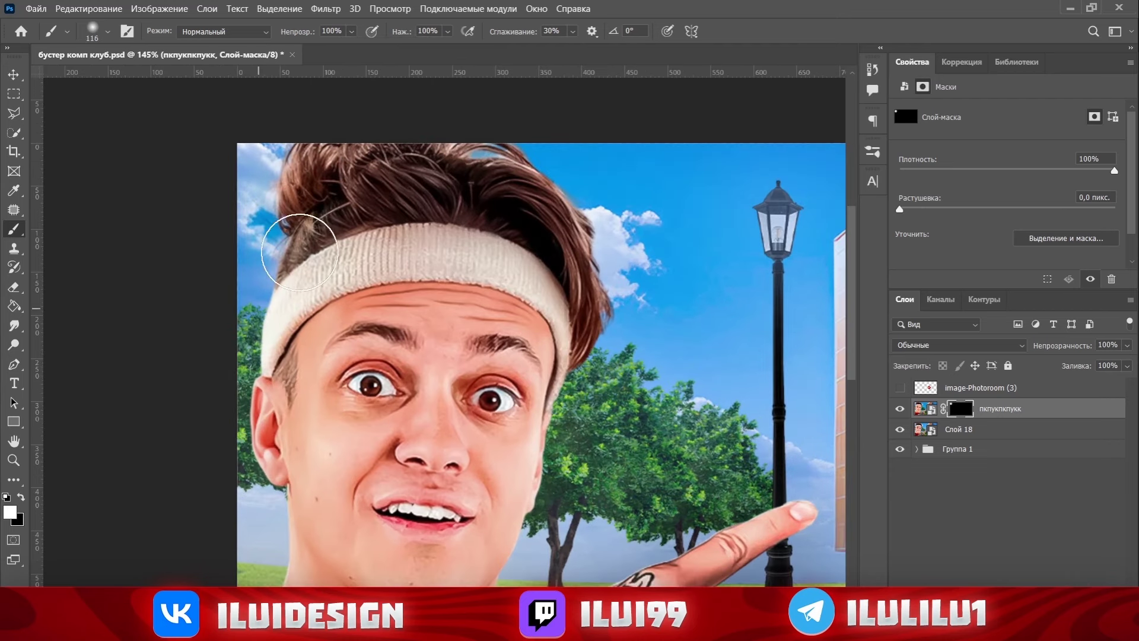
pyautogui.moveTo(299, 252); pyautogui.dragTo(417, 166)
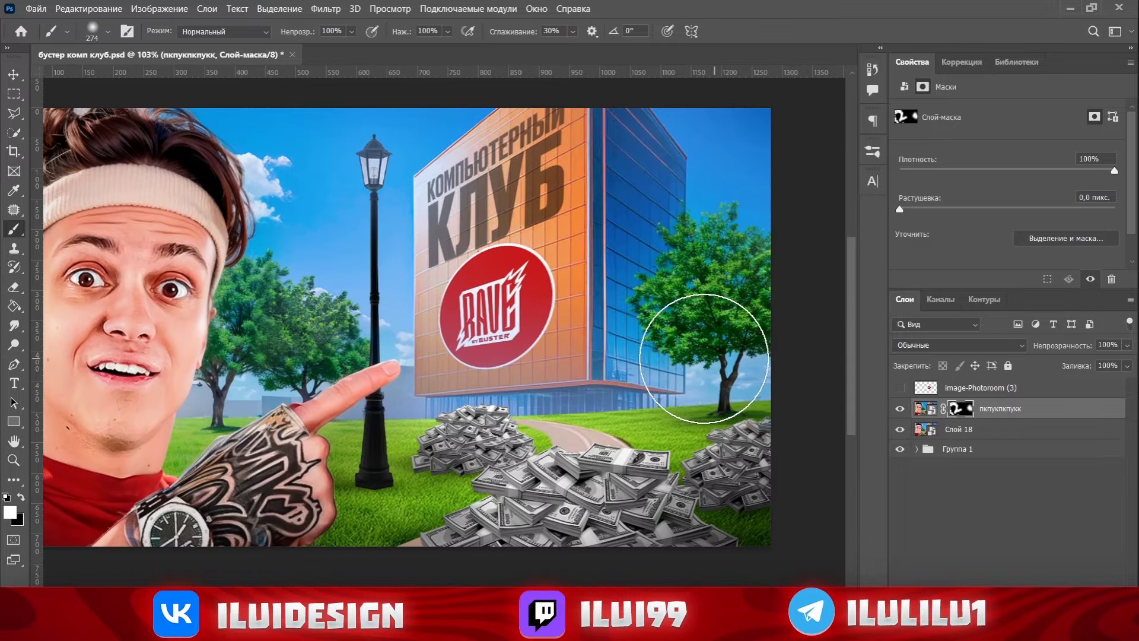
pyautogui.scroll(3, 704, 358)
pyautogui.scroll(-2, 704, 438)
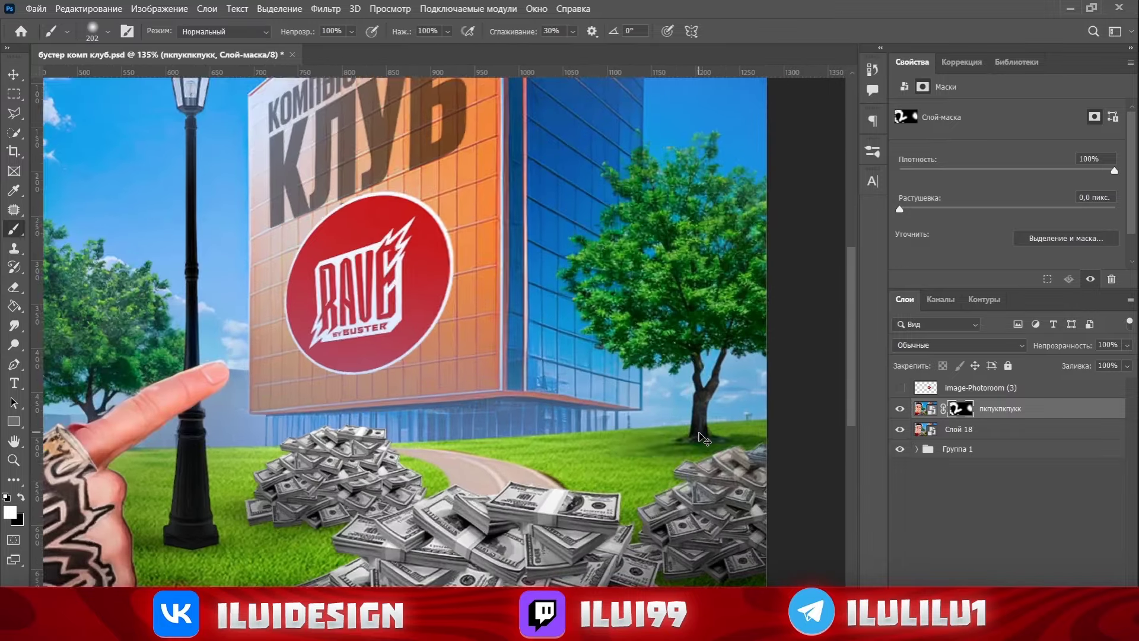
pyautogui.scroll(3, 704, 438)
pyautogui.scroll(-3, 673, 432)
pyautogui.scroll(4, 381, 381)
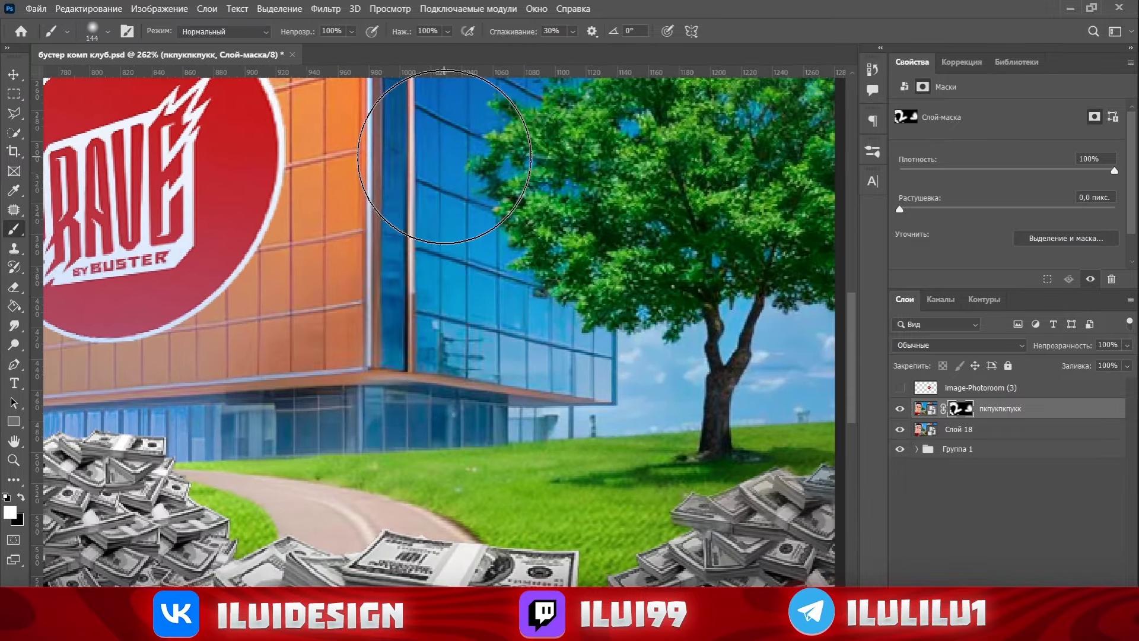
pyautogui.scroll(-3, 450, 389)
pyautogui.scroll(-4, 466, 235)
pyautogui.scroll(4, 458, 197)
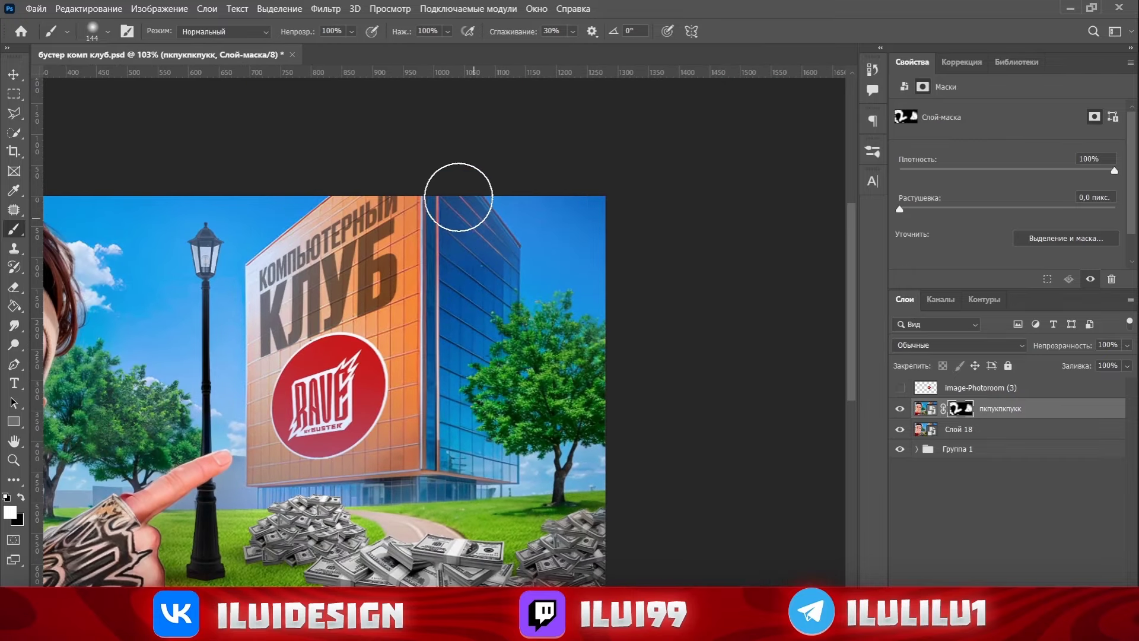
pyautogui.scroll(3, 469, 345)
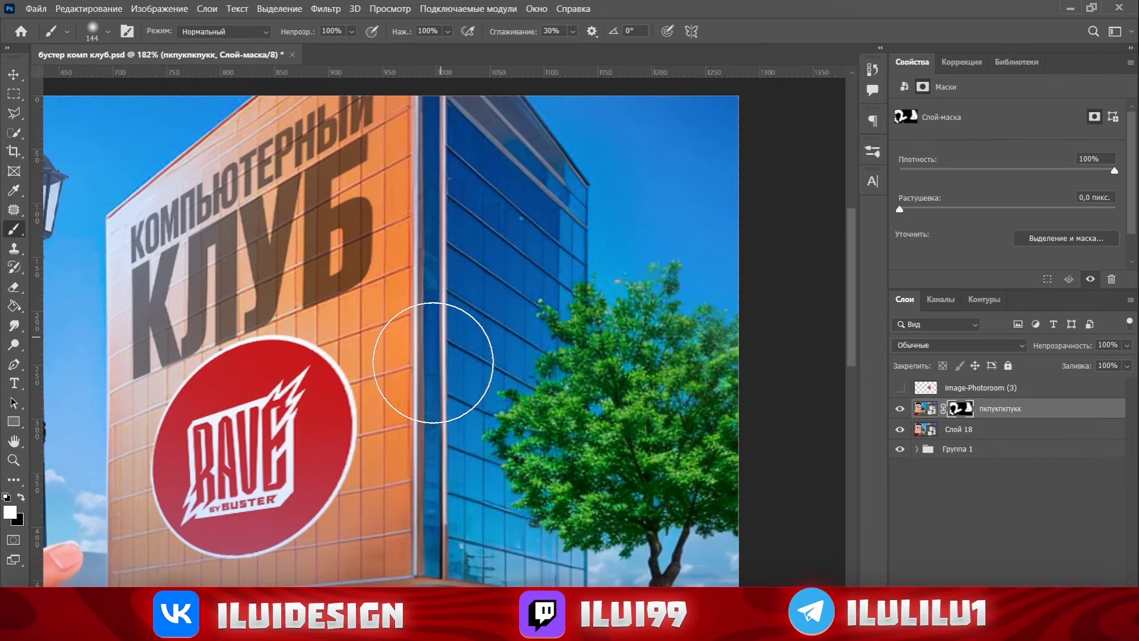
pyautogui.scroll(-1, 396, 187)
pyautogui.scroll(-2, 398, 410)
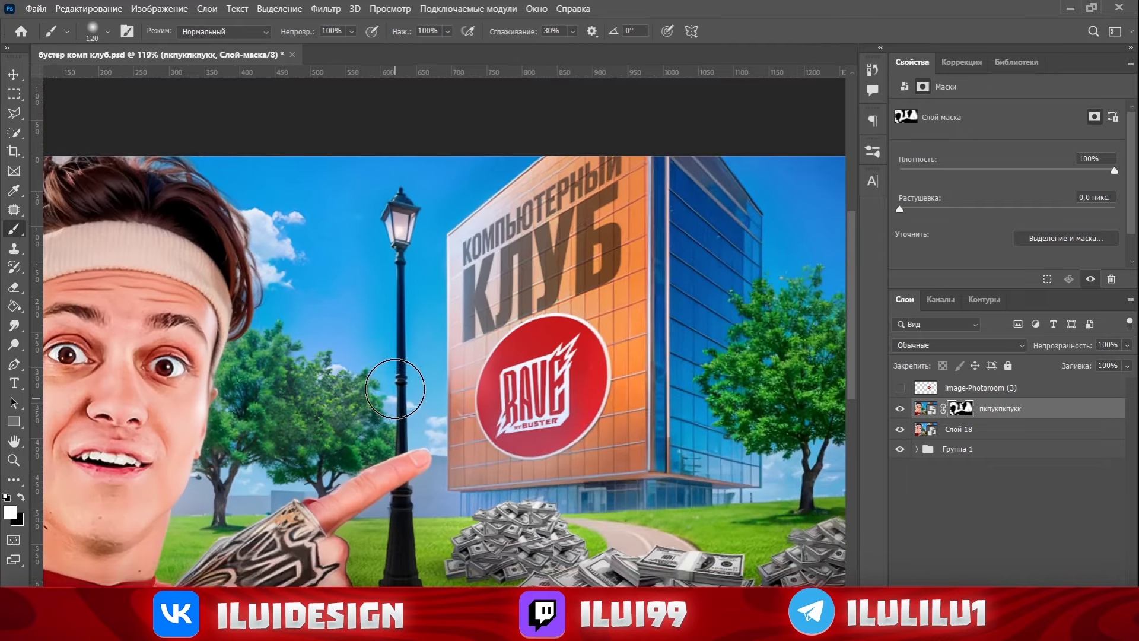
pyautogui.scroll(-1, 404, 361)
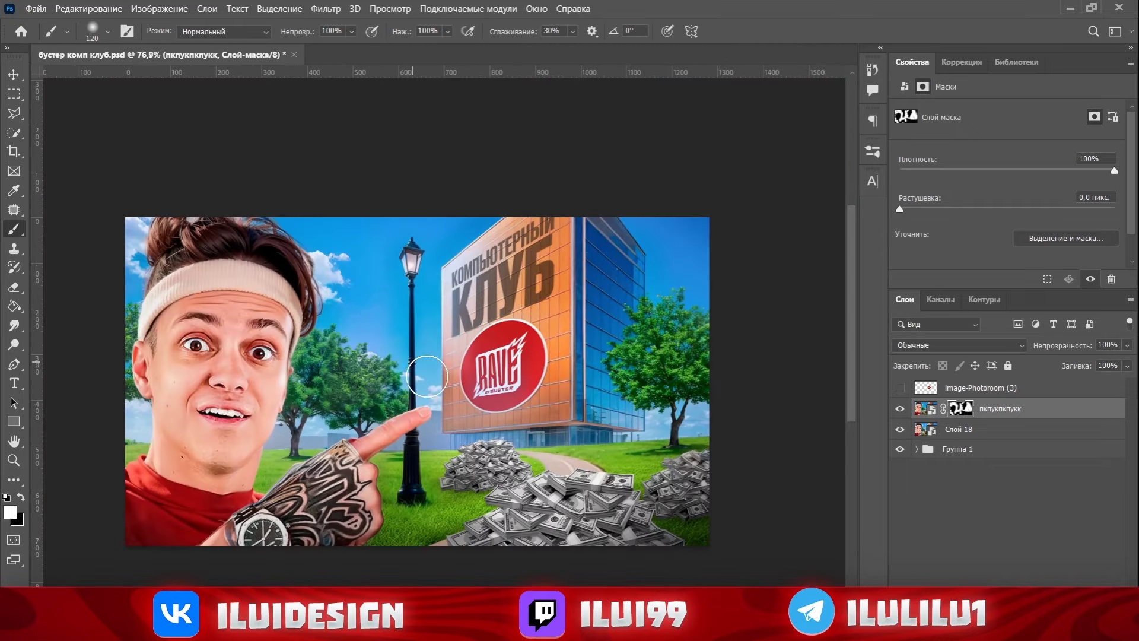
pyautogui.moveTo(419, 551); pyautogui.dragTo(446, 466)
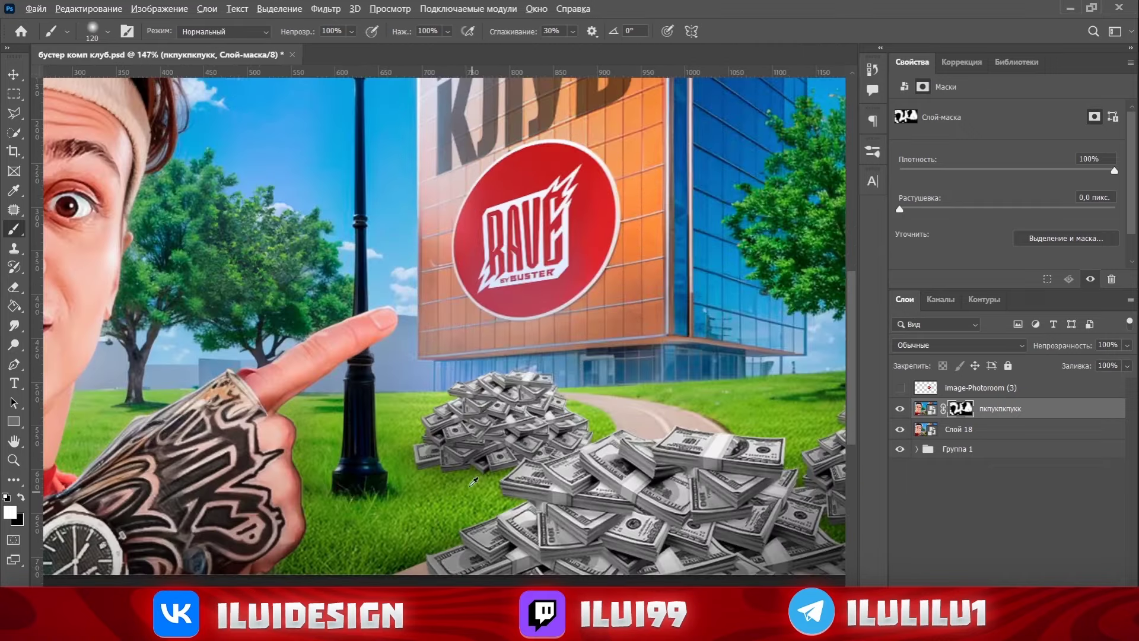
pyautogui.press(']')
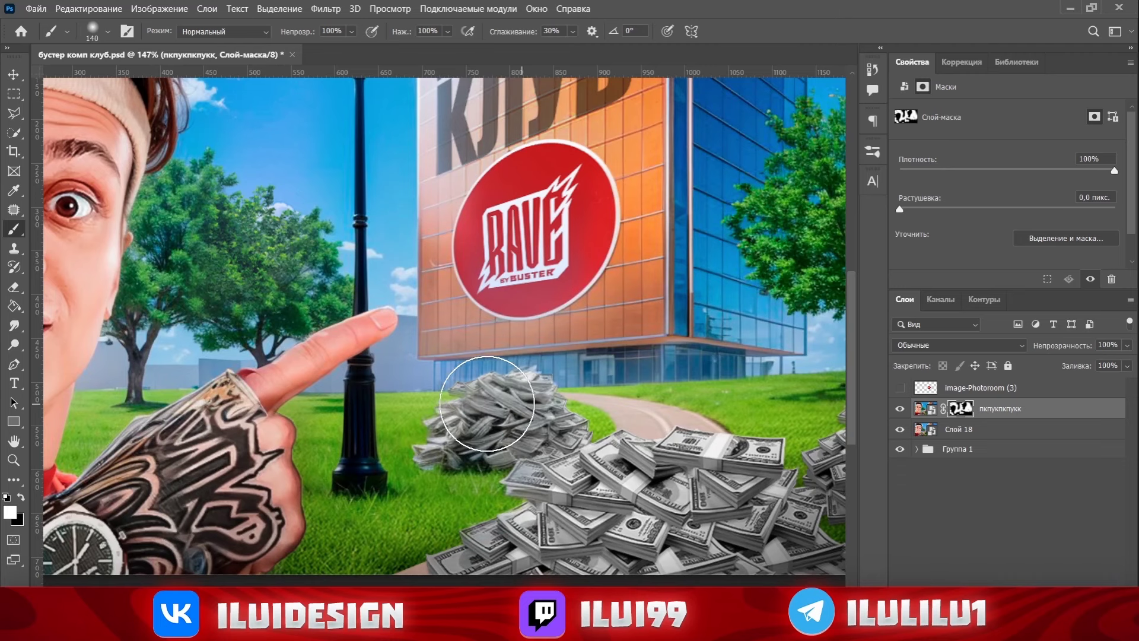
pyautogui.scroll(-5, 462, 475)
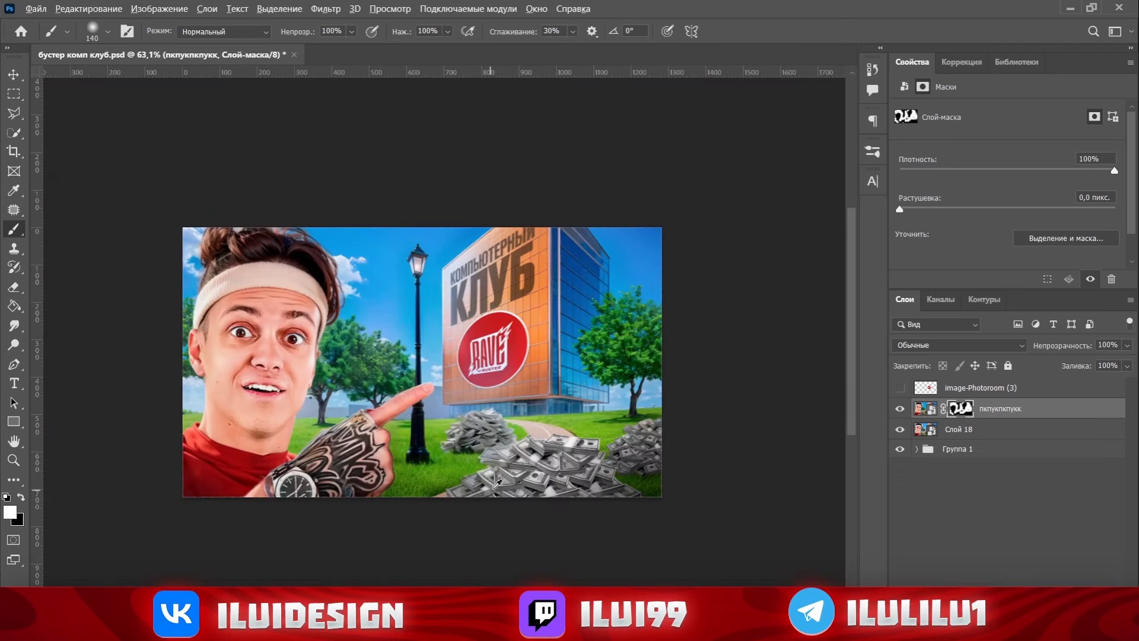
pyautogui.scroll(3, 458, 499)
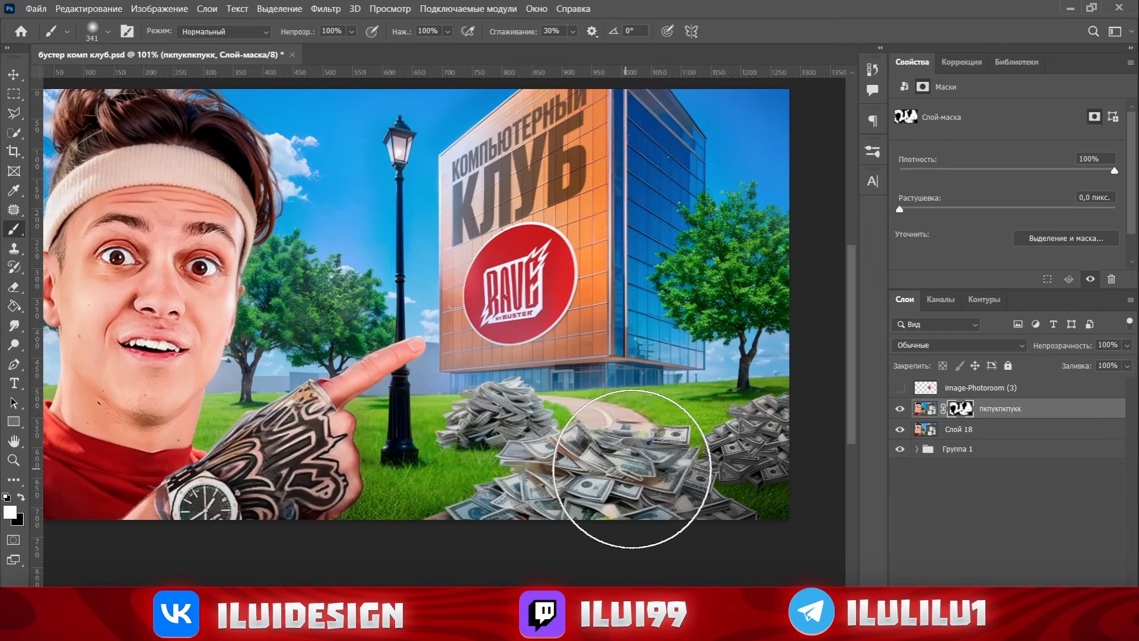
pyautogui.scroll(1, 145, 148)
pyautogui.scroll(-3, 381, 204)
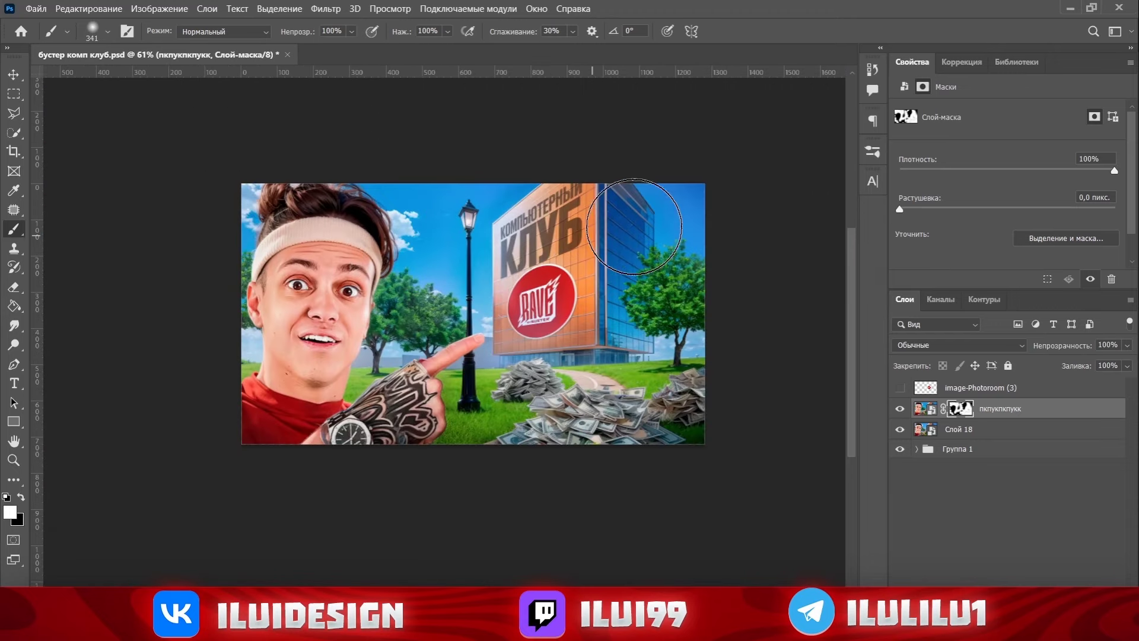
pyautogui.scroll(2, 686, 191)
pyautogui.scroll(-2, 487, 319)
pyautogui.scroll(1, 486, 318)
pyautogui.scroll(2, 487, 323)
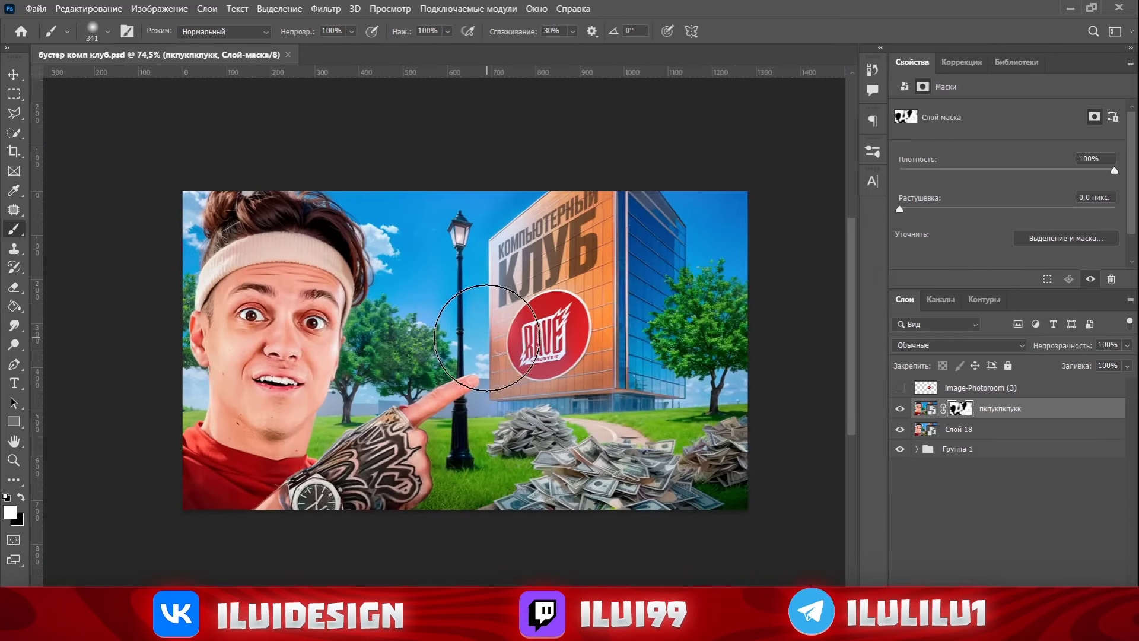
pyautogui.scroll(-2, 486, 332)
pyautogui.scroll(1, 487, 337)
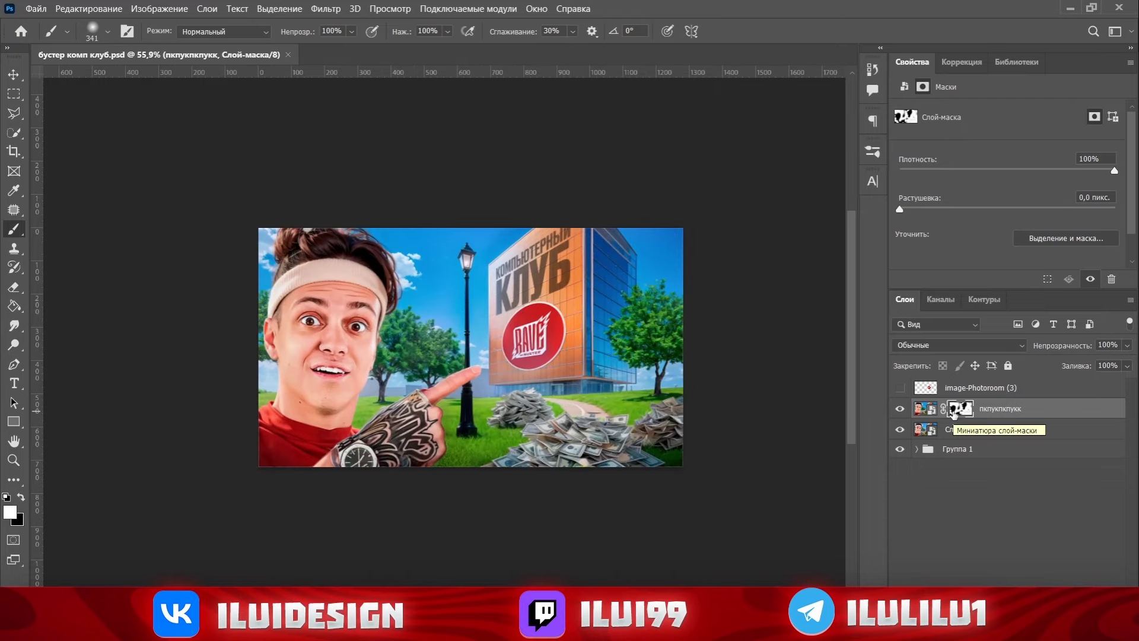
# Scroll the view over the clothing-store composition in lixx магазин одежды.psd.
pyautogui.scroll(1, 499, 374)
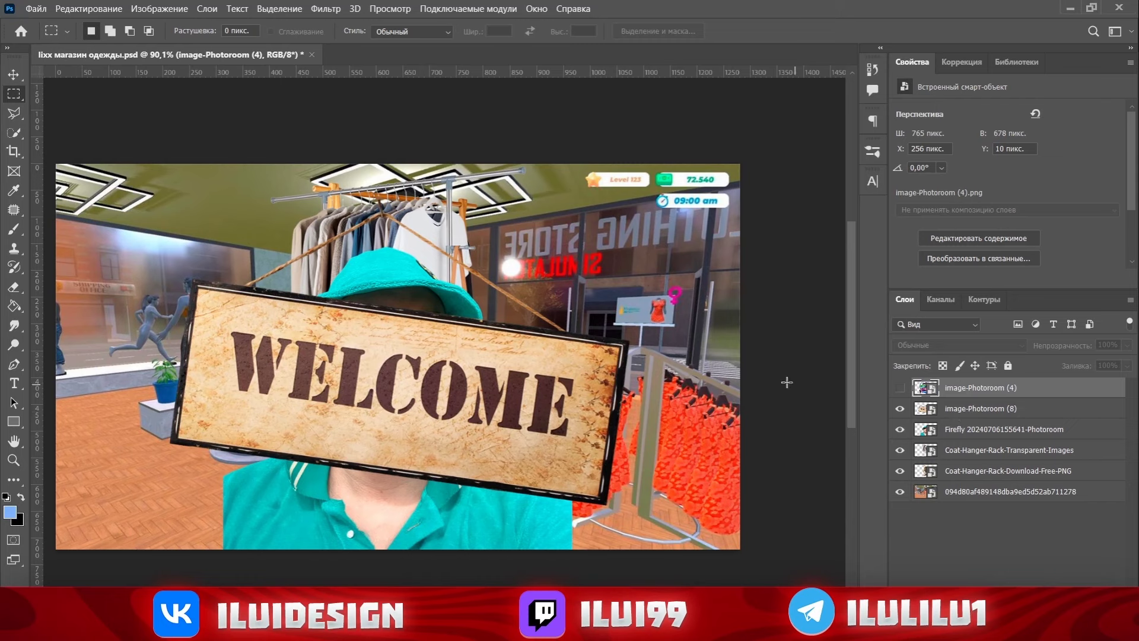
# Hide the WELCOME sign and enlarge the teal-hat man photo upward.
pyautogui.click(901, 409)
pyautogui.scroll(-1, 421, 355)
pyautogui.click(978, 429)
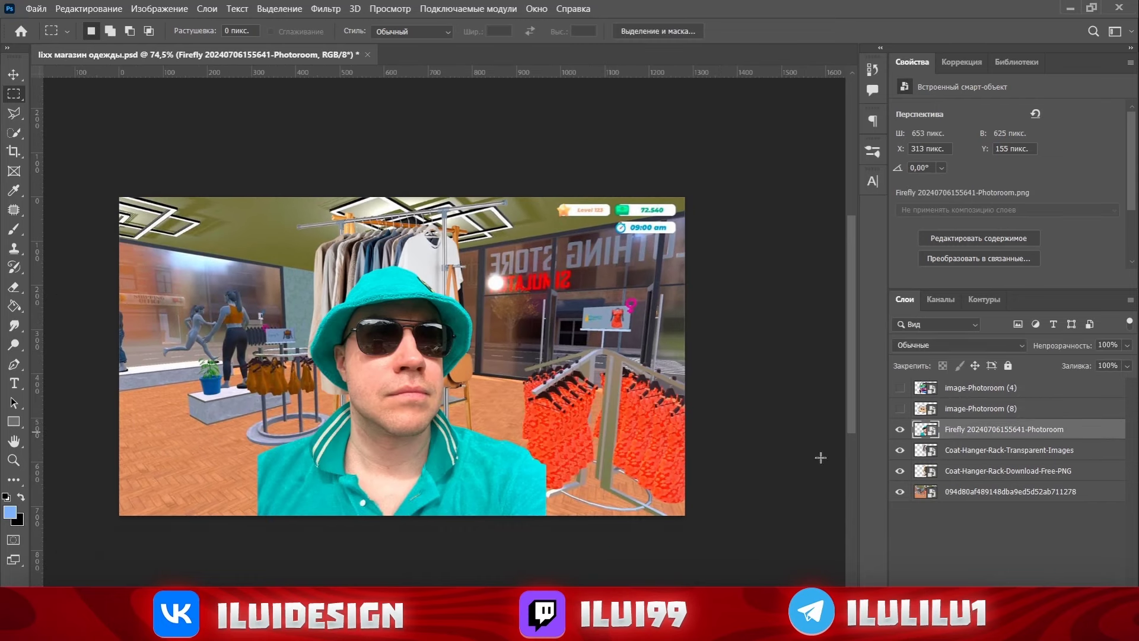
pyautogui.hotkey('ctrl', 't')
pyautogui.moveTo(415, 248); pyautogui.dragTo(419, 176)
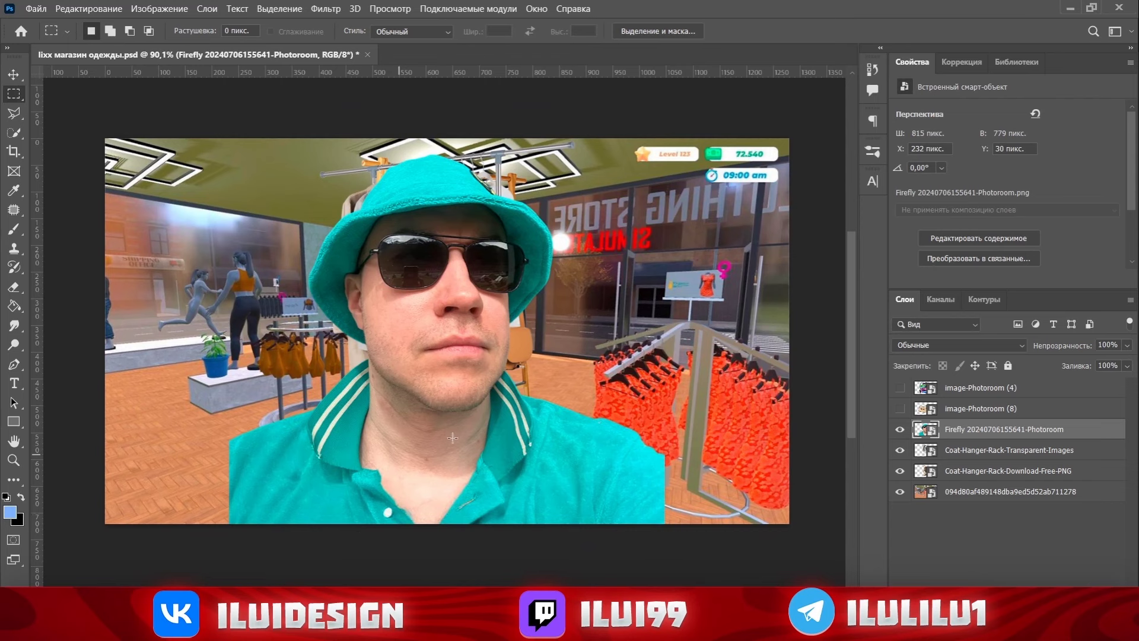
pyautogui.scroll(1, 453, 437)
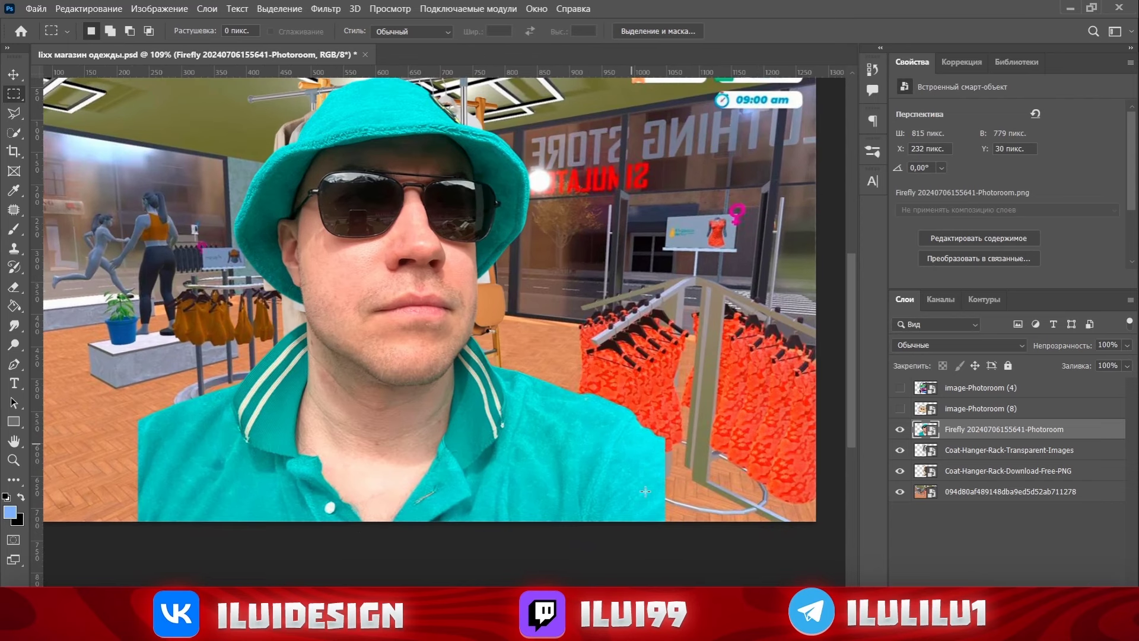
pyautogui.scroll(1, 452, 437)
pyautogui.scroll(-2, 415, 462)
pyautogui.hotkey('ctrl', 't')
# Hide the man and both coat-rack layers, then flip the store background horizontally.
pyautogui.click(900, 449)
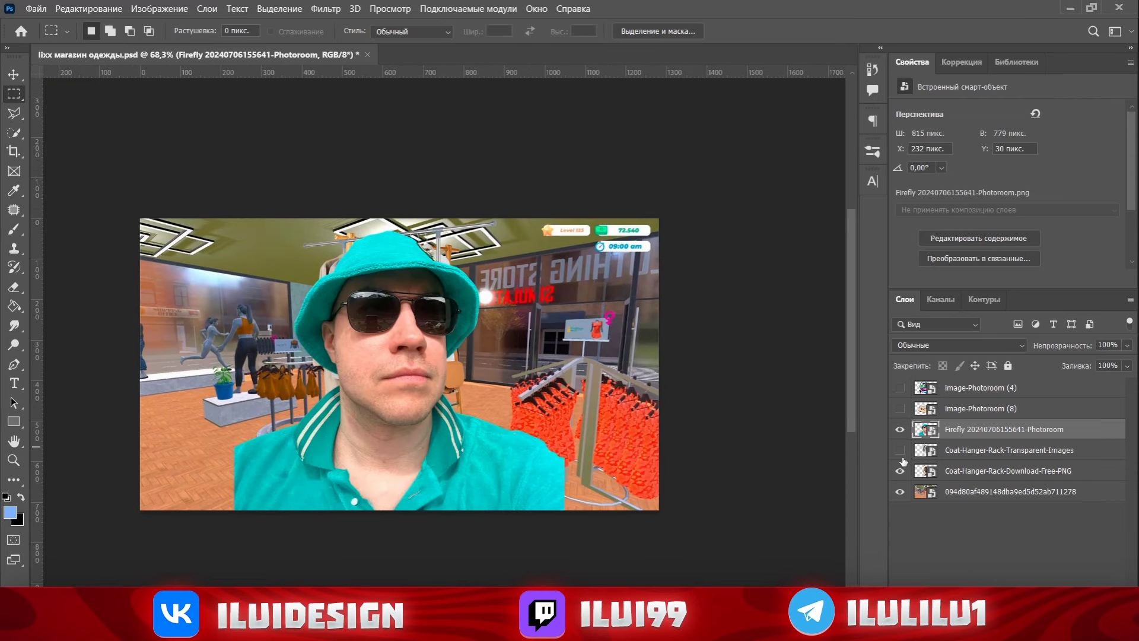
pyautogui.click(899, 429)
pyautogui.click(900, 470)
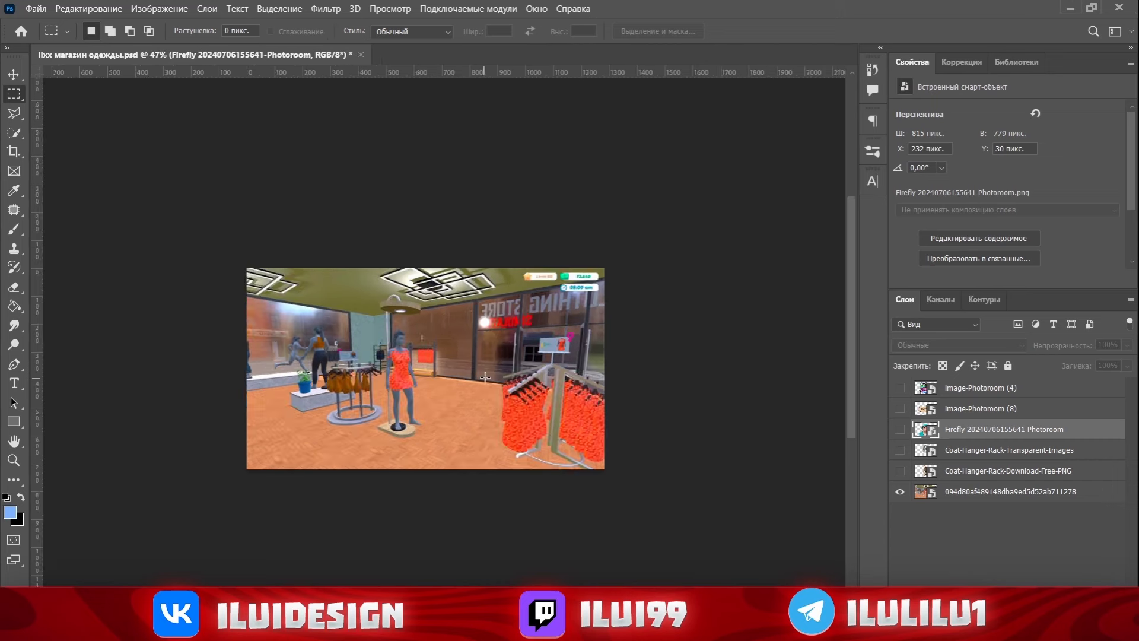
pyautogui.click(991, 491)
pyautogui.hotkey('ctrl', 't')
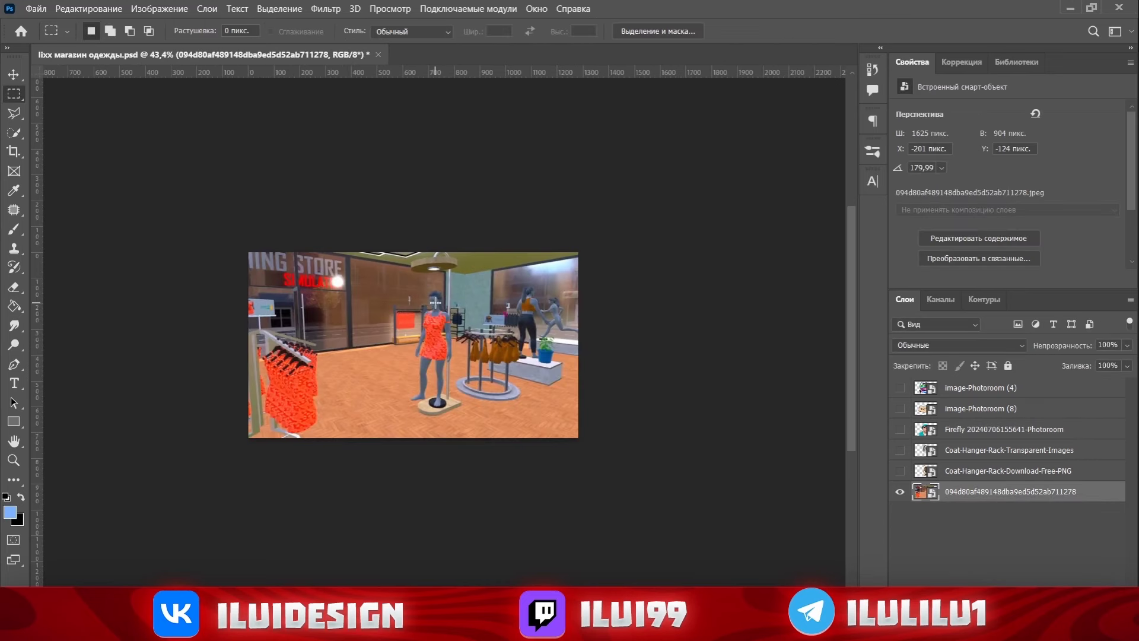
# Show the teal-hat man again, enlarge him and move him to the left.
pyautogui.click(900, 429)
pyautogui.click(1002, 429)
pyautogui.hotkey('ctrl', 't')
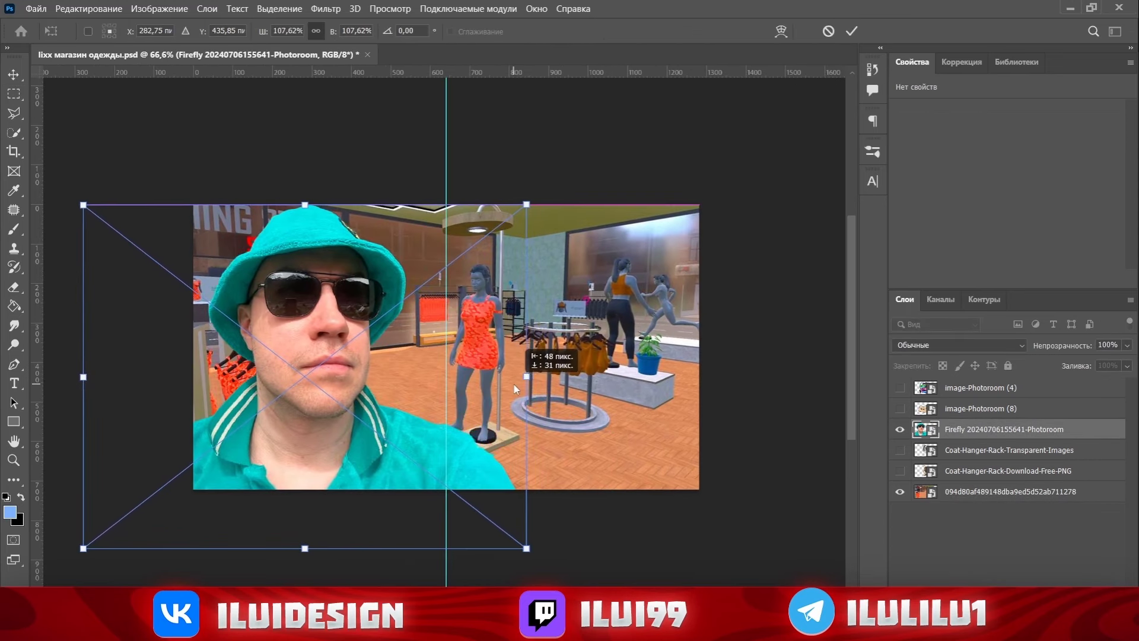
pyautogui.moveTo(526, 374)
pyautogui.mouseDown()
pyautogui.moveTo(560, 373)
pyautogui.moveTo(542, 386)
pyautogui.moveTo(572, 382)
pyautogui.mouseUp()
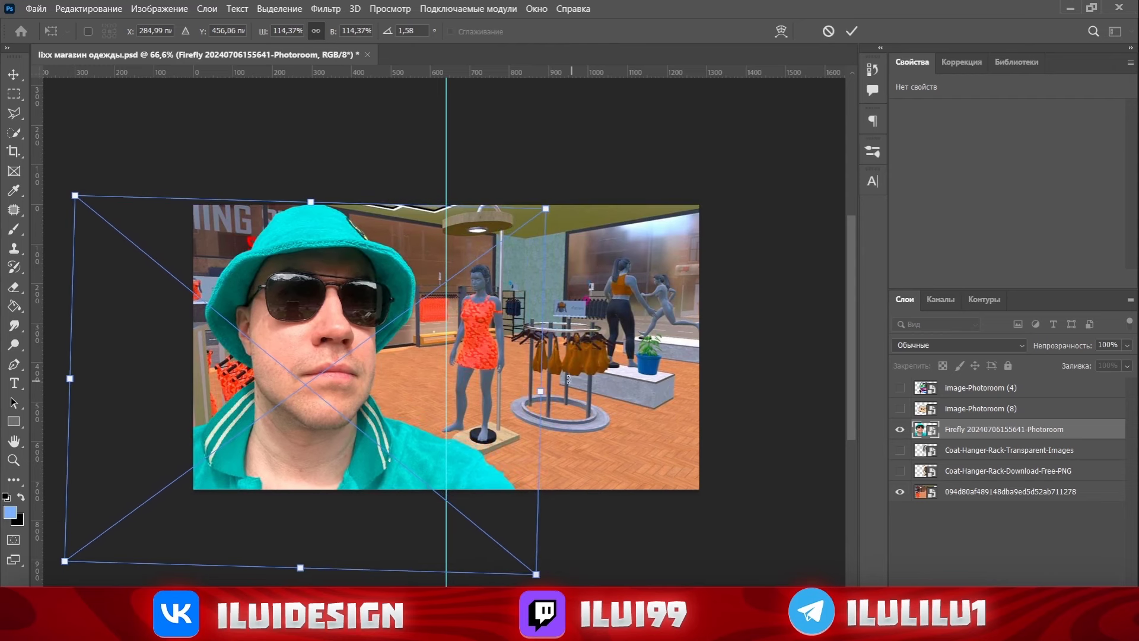
pyautogui.press('Return')
pyautogui.hotkey('ctrl', '0')
# Show the transparent coat rack, enlarge it, and place it on the right side.
pyautogui.click(900, 450)
pyautogui.click(985, 449)
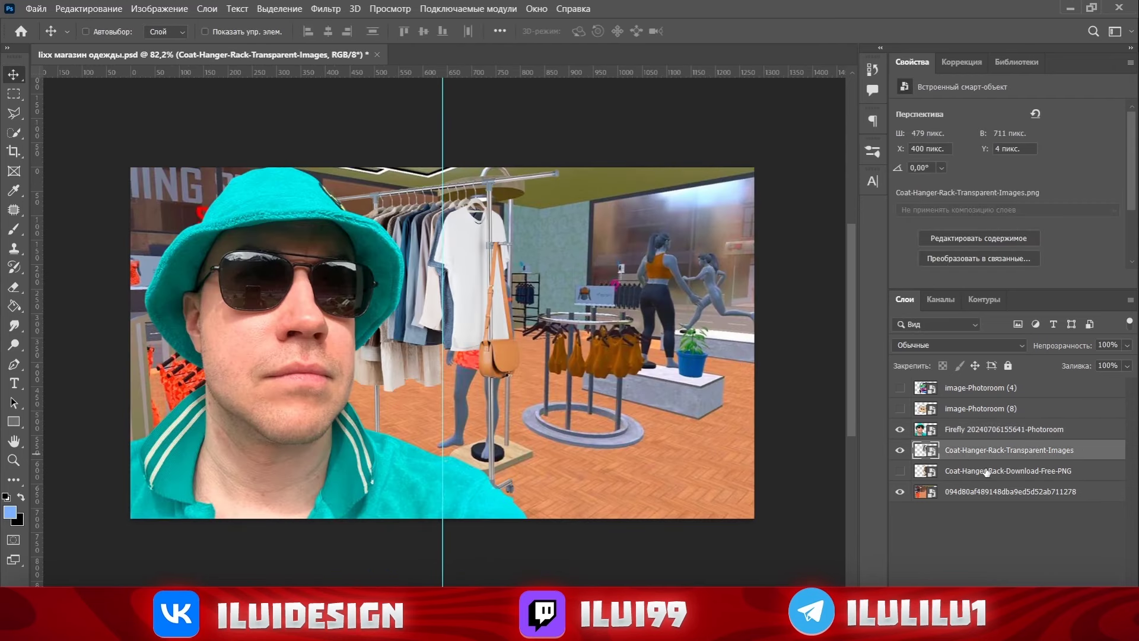
pyautogui.hotkey('ctrl', 't')
pyautogui.moveTo(507, 322); pyautogui.dragTo(712, 335)
pyautogui.moveTo(482, 216); pyautogui.dragTo(441, 154)
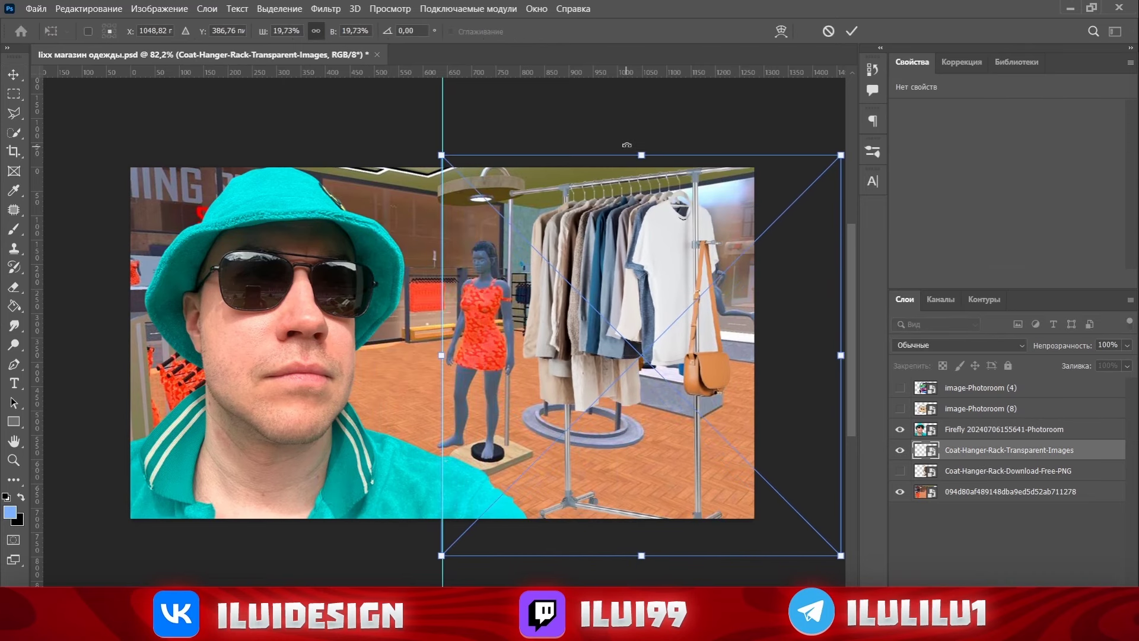
pyautogui.moveTo(700, 234); pyautogui.dragTo(724, 233)
pyautogui.press('Return')
# Show the second coat rack and squeeze it into the middle.
pyautogui.click(900, 470)
pyautogui.click(985, 471)
pyautogui.hotkey('ctrl', 't')
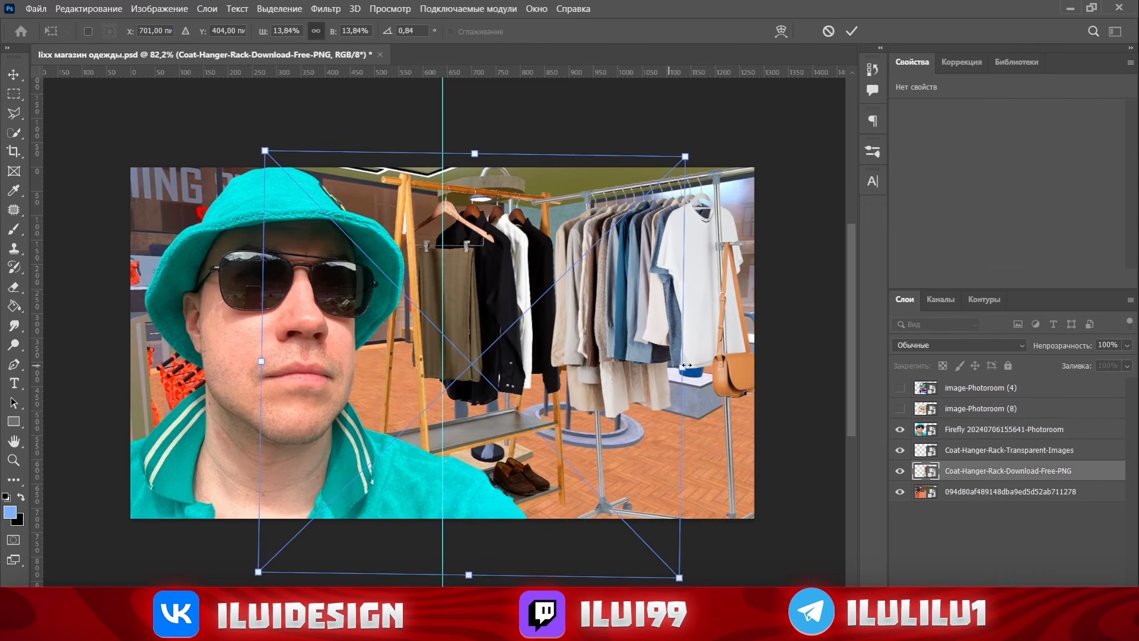
pyautogui.moveTo(686, 365); pyautogui.dragTo(658, 363)
pyautogui.press('Return')
# Show the WELCOME sign and shrink it into the upper-right corner.
pyautogui.click(900, 408)
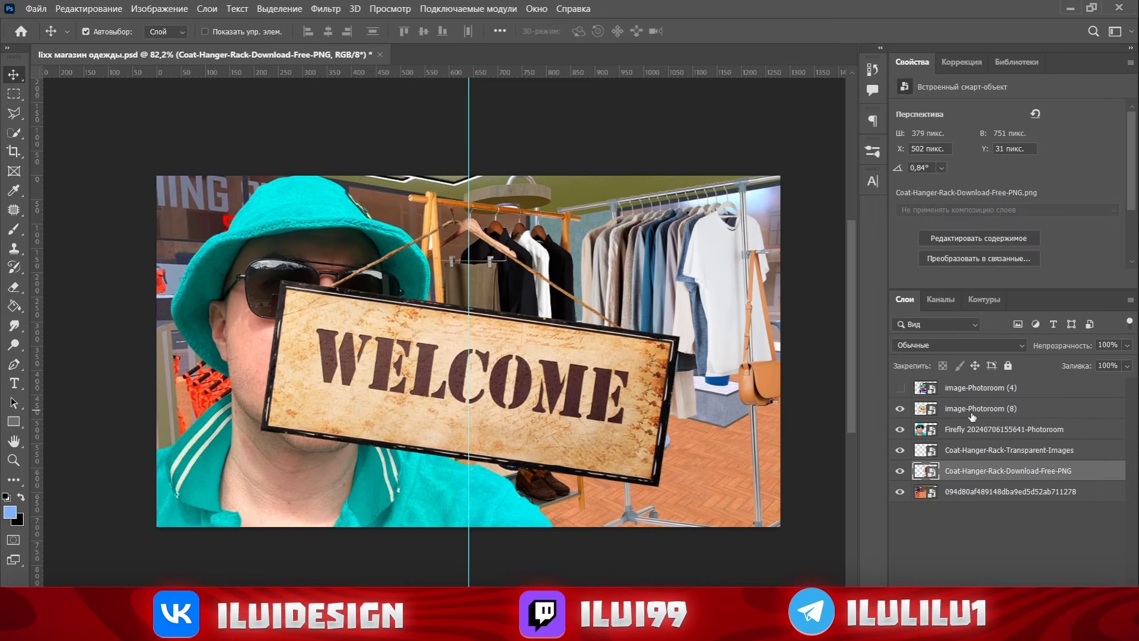
pyautogui.click(972, 408)
pyautogui.hotkey('ctrl', 't')
pyautogui.moveTo(509, 471); pyautogui.dragTo(686, 317)
pyautogui.press('Return')
# Show the CLOTHING STORE SIMULATOR logo, move it below the man layer, and shrink it.
pyautogui.click(900, 387)
pyautogui.click(964, 387)
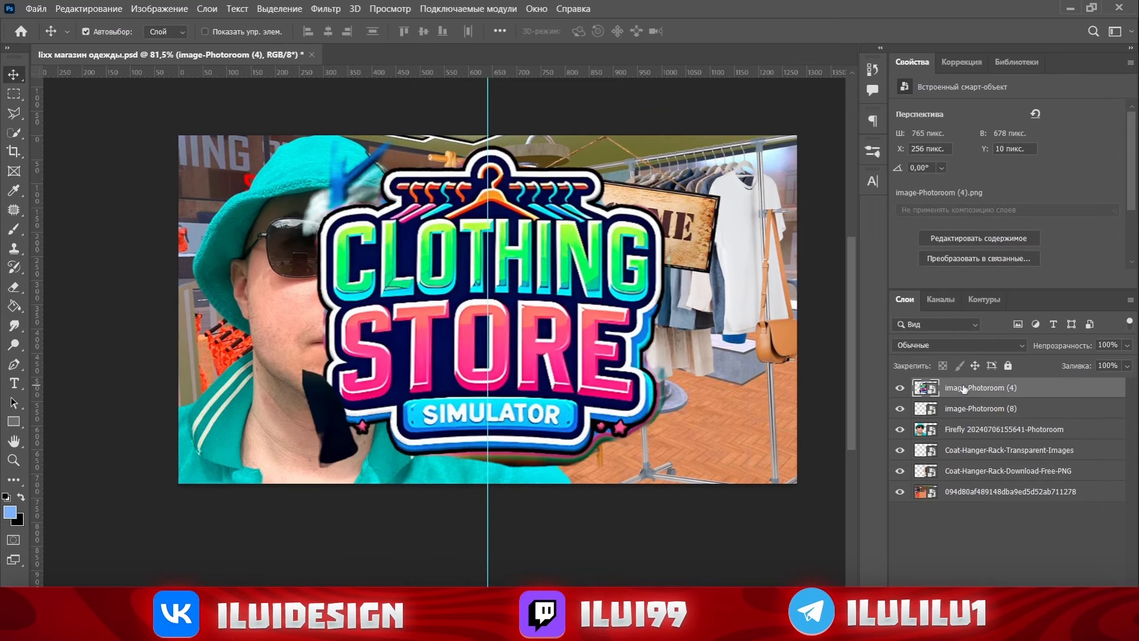
pyautogui.moveTo(970, 440); pyautogui.dragTo(970, 439)
pyautogui.hotkey('ctrl', 't')
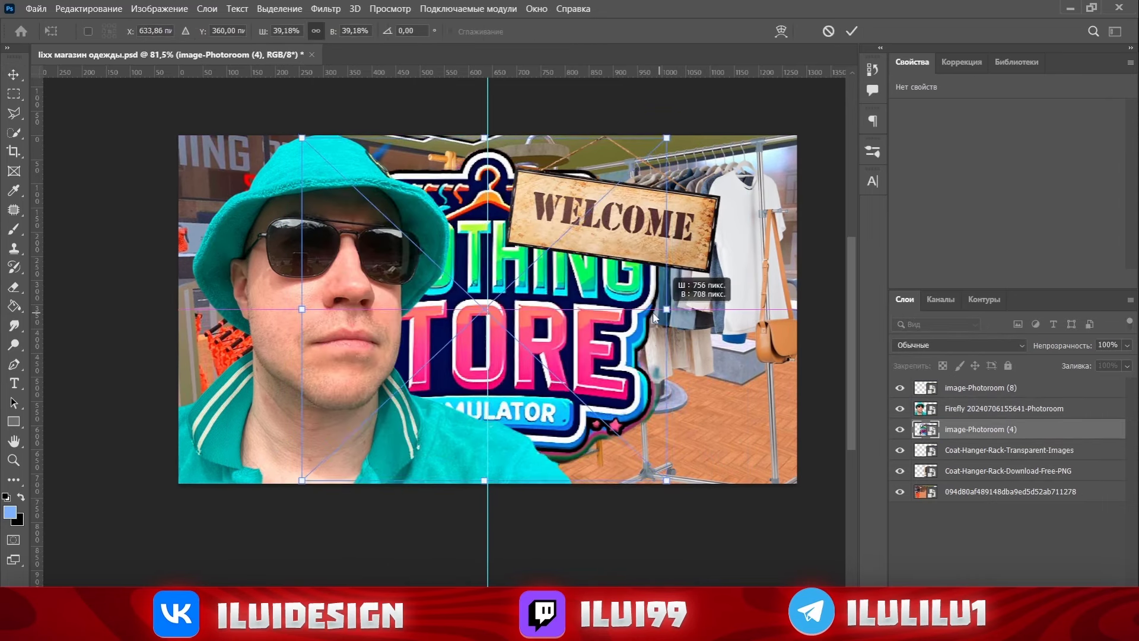
pyautogui.moveTo(672, 468)
pyautogui.mouseDown()
pyautogui.moveTo(402, 329)
pyautogui.moveTo(256, 185)
pyautogui.moveTo(300, 191)
pyautogui.mouseUp()
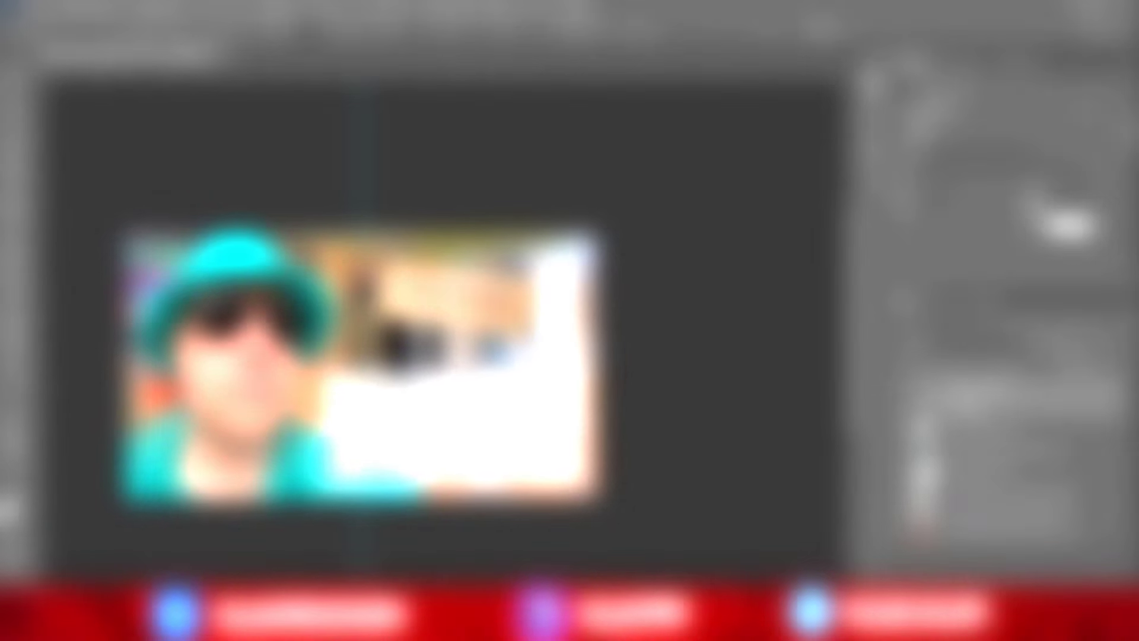
# Cancel the transform of the two title lines and save the document.
pyautogui.scroll(1, 387, 383)
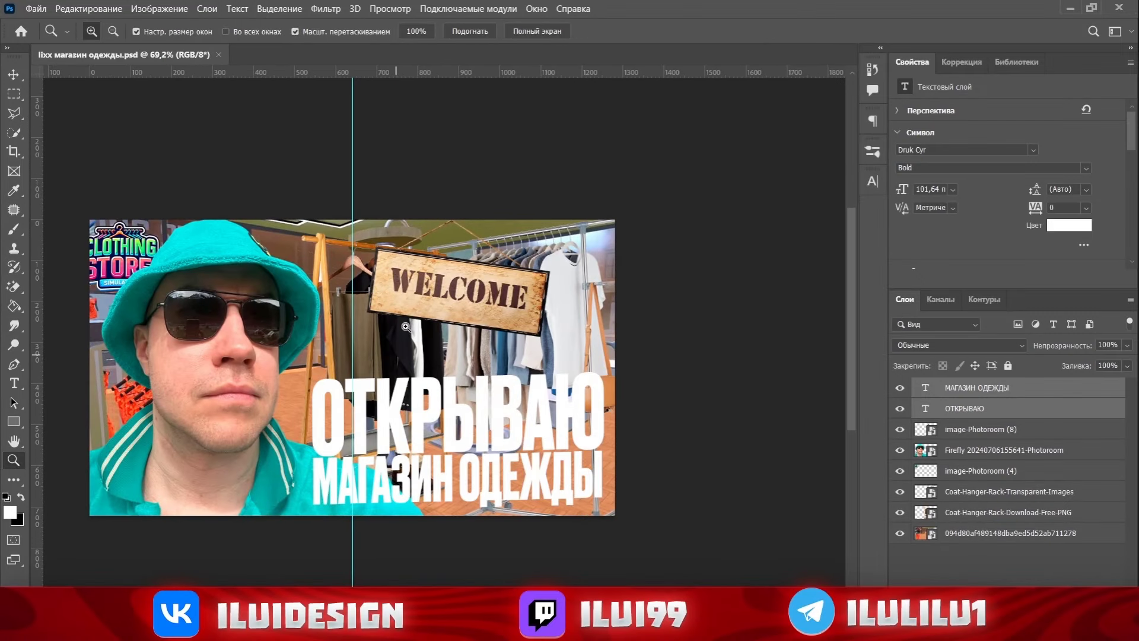
pyautogui.hotkey('ctrl', 't')
pyautogui.press('Return')
pyautogui.hotkey('ctrl', 's')
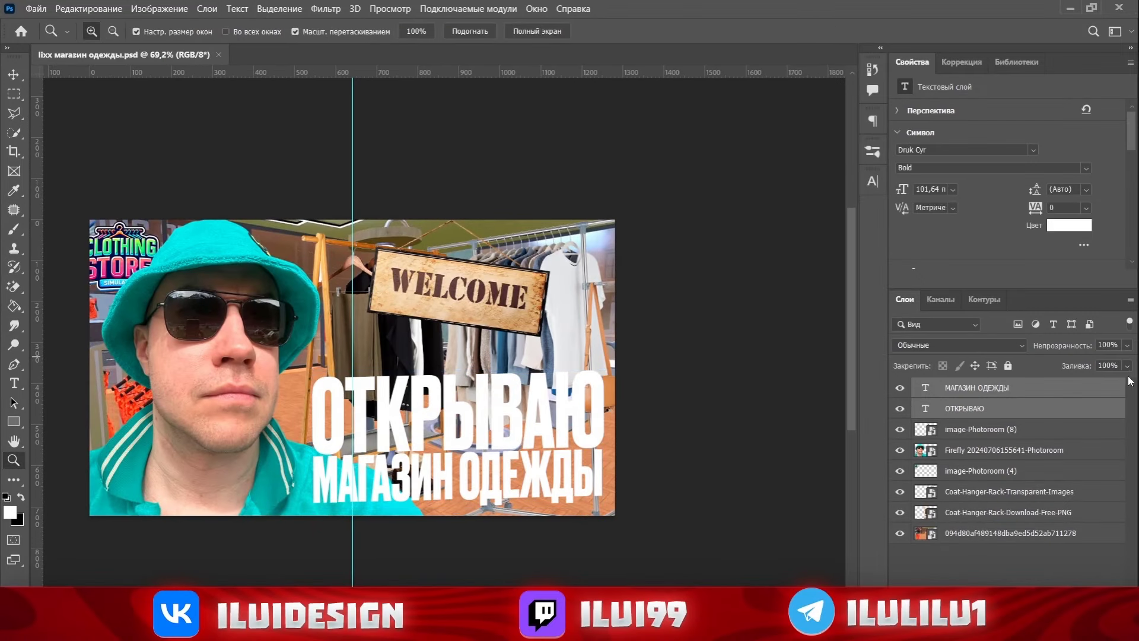
# Apply a white preset layer style to the ОТКРЫВАЮ text.
pyautogui.doubleClick(964, 403)
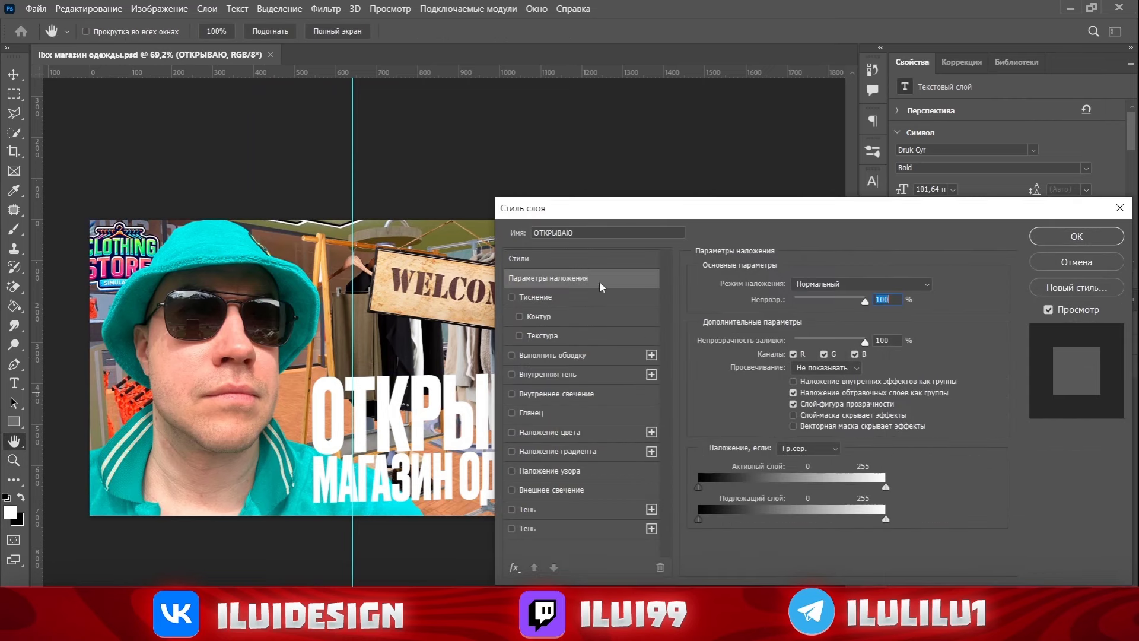
pyautogui.click(562, 259)
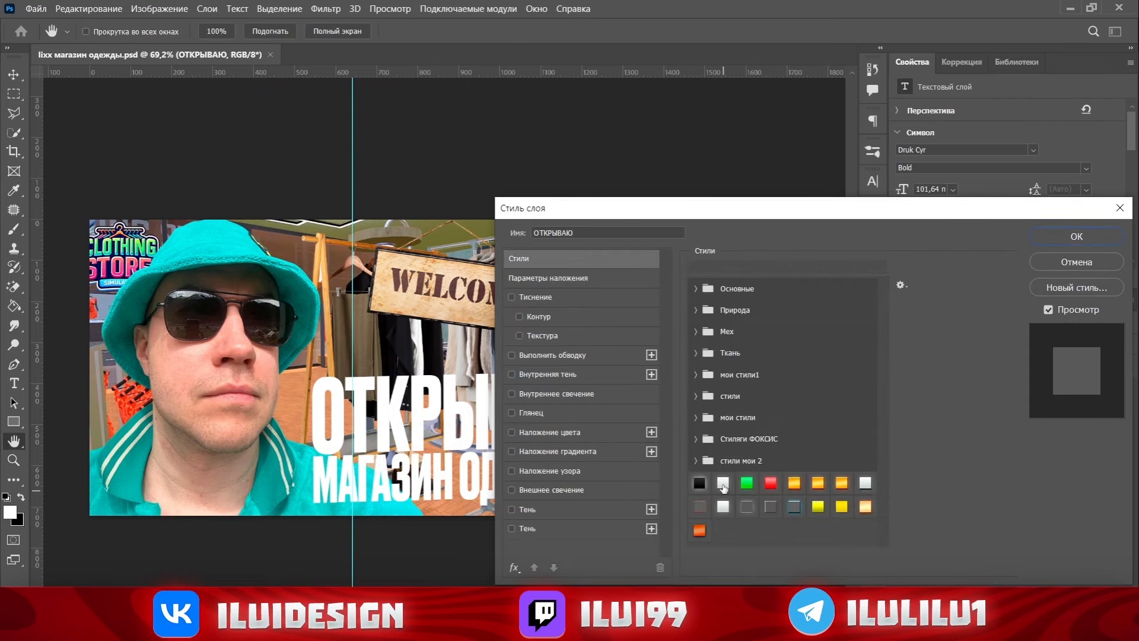
pyautogui.click(722, 486)
pyautogui.press('Return')
# Adjust the hue and saturation of the МАГАЗИН ОДЕЖДЫ layer.
pyautogui.click(985, 429)
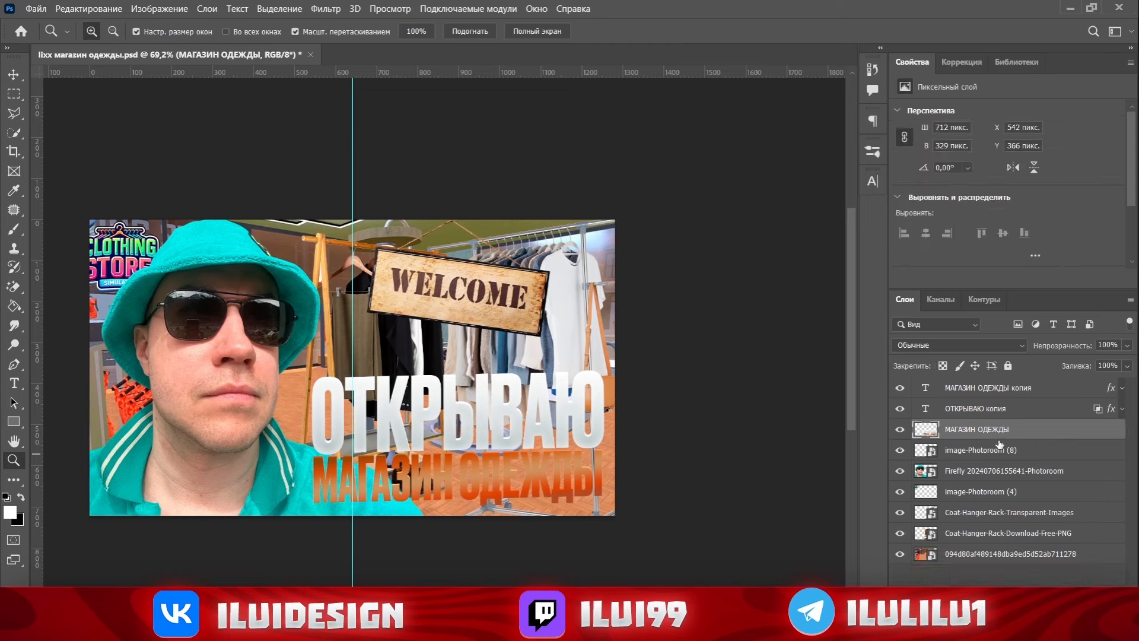
pyautogui.hotkey('ctrl', 'u')
pyautogui.click(998, 232)
# Add a 10 px black outside stroke to МАГАЗИН ОДЕЖДЫ and zoom in on it.
pyautogui.doubleClick(893, 429)
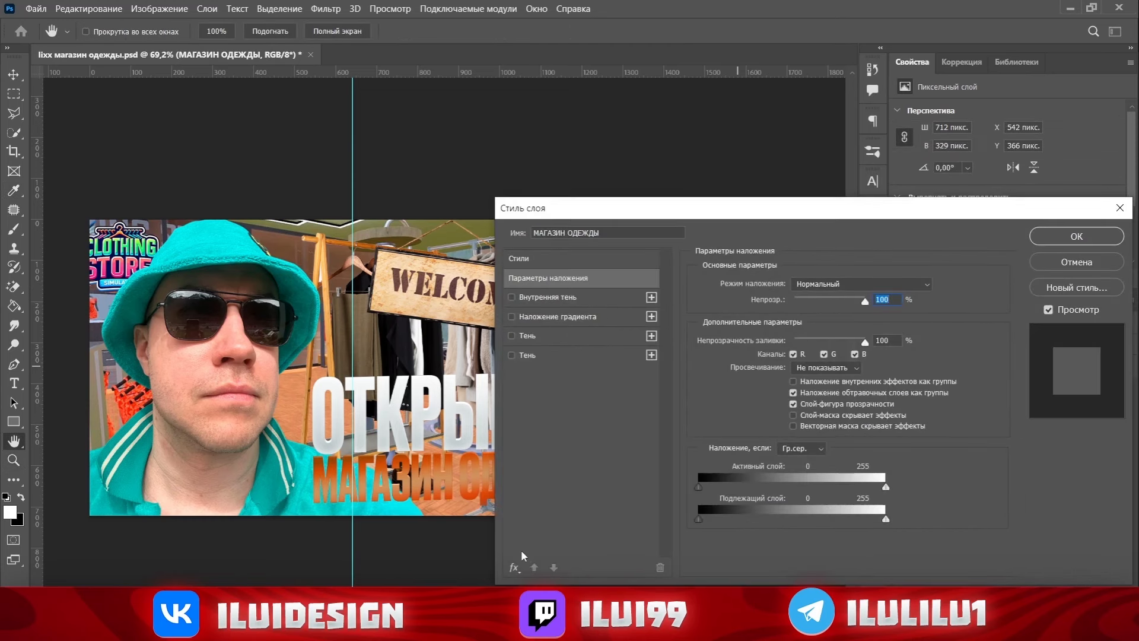
pyautogui.click(514, 567)
pyautogui.click(567, 389)
pyautogui.click(552, 355)
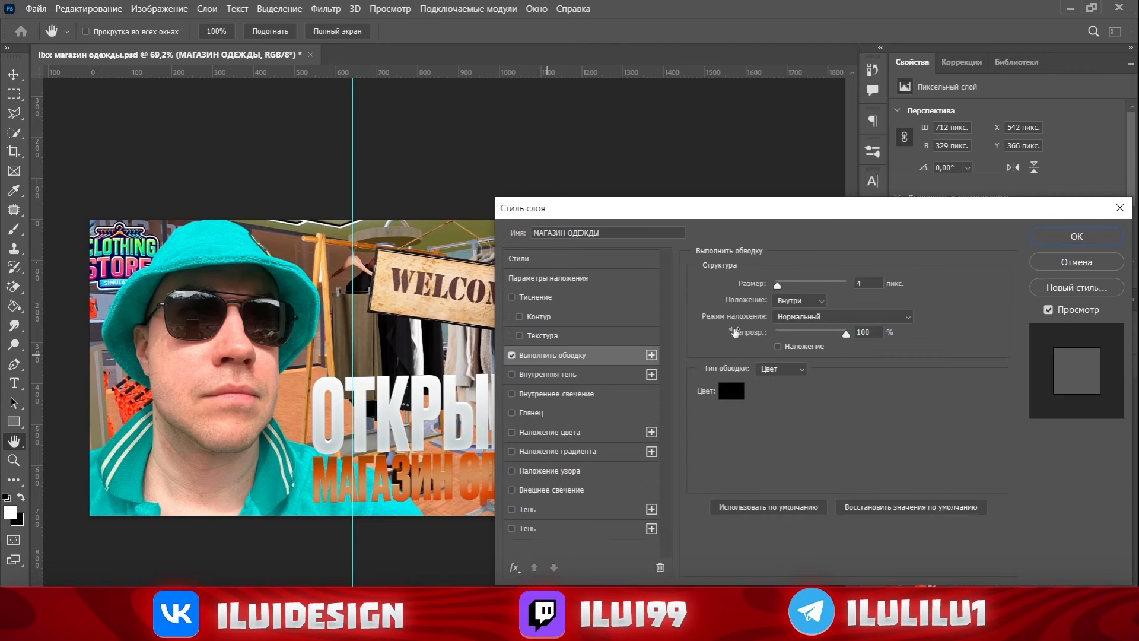
pyautogui.moveTo(777, 284); pyautogui.dragTo(783, 284)
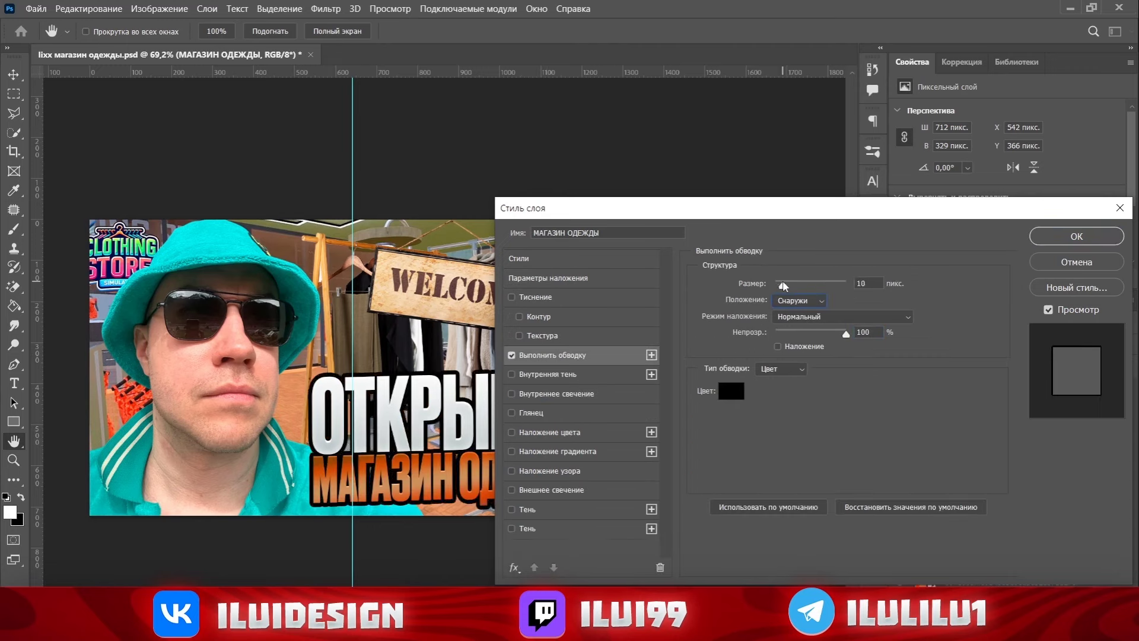
pyautogui.click(1076, 236)
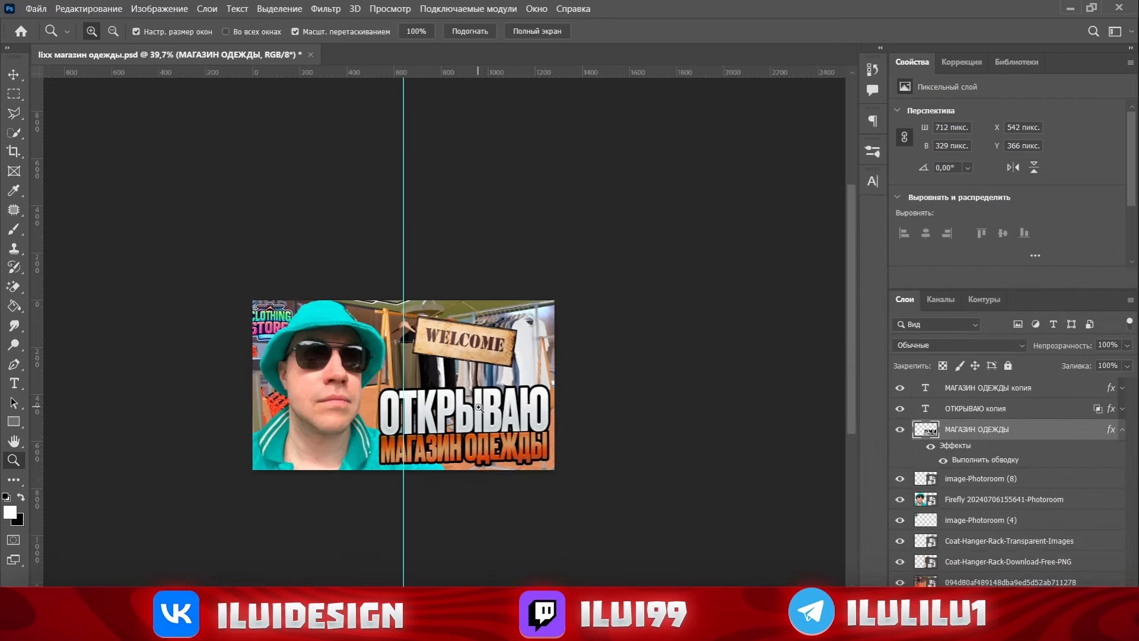
pyautogui.press('z')
pyautogui.moveTo(415, 435); pyautogui.dragTo(475, 435)
# On a new layer above image-Photoroom (8), lasso around the title and paint it black.
pyautogui.click(996, 479)
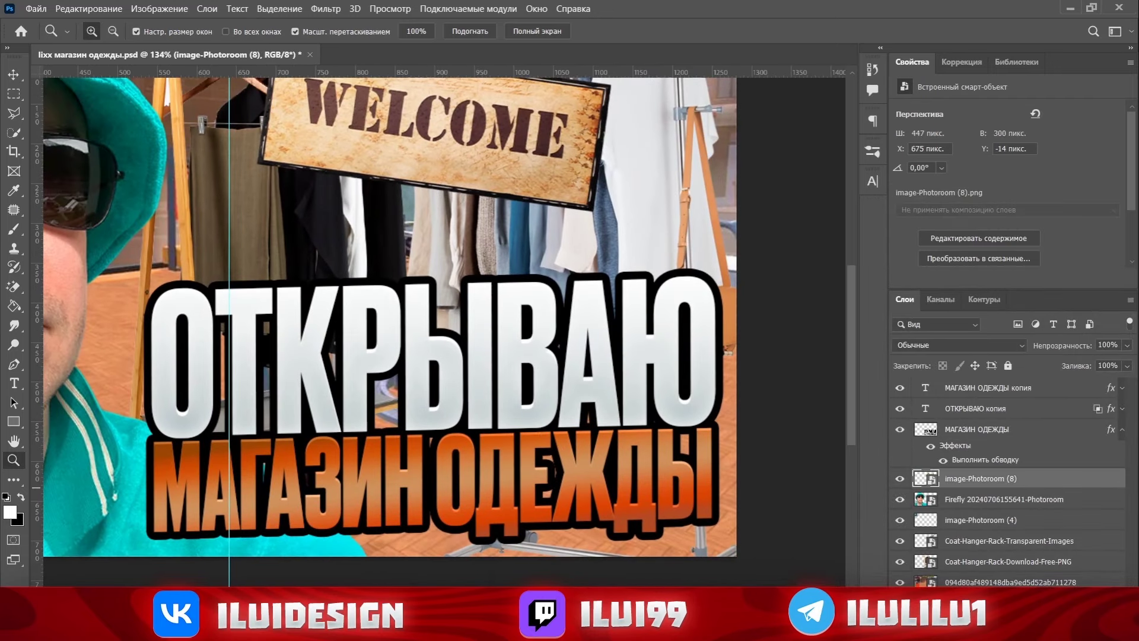
pyautogui.hotkey('ctrl', 'shift', 'alt', 'n')
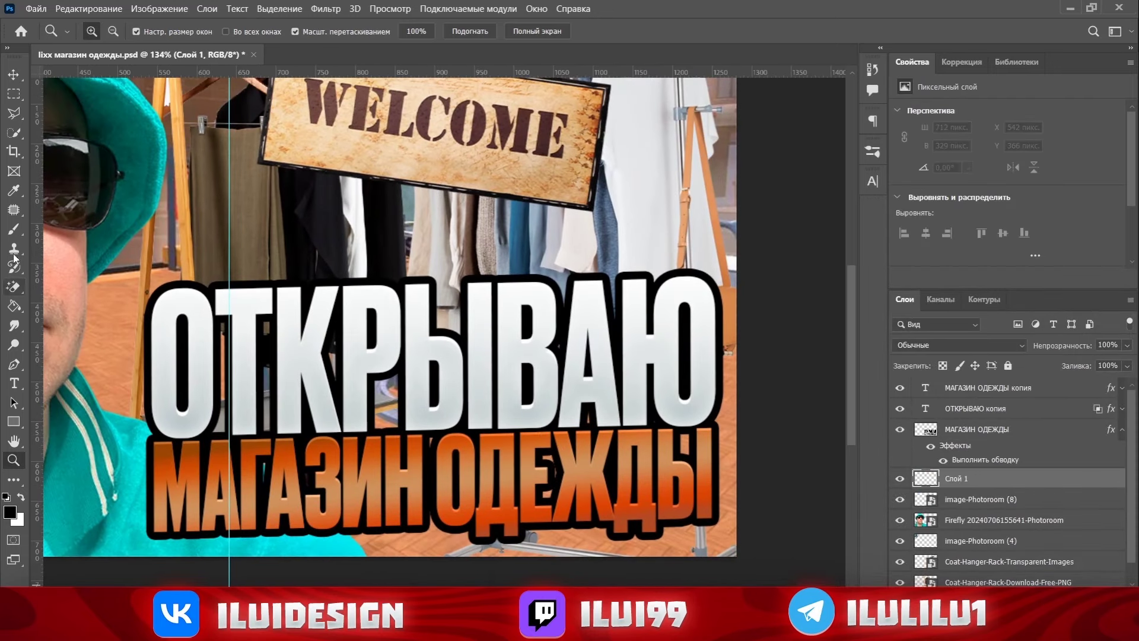
pyautogui.rightClick(356, 341)
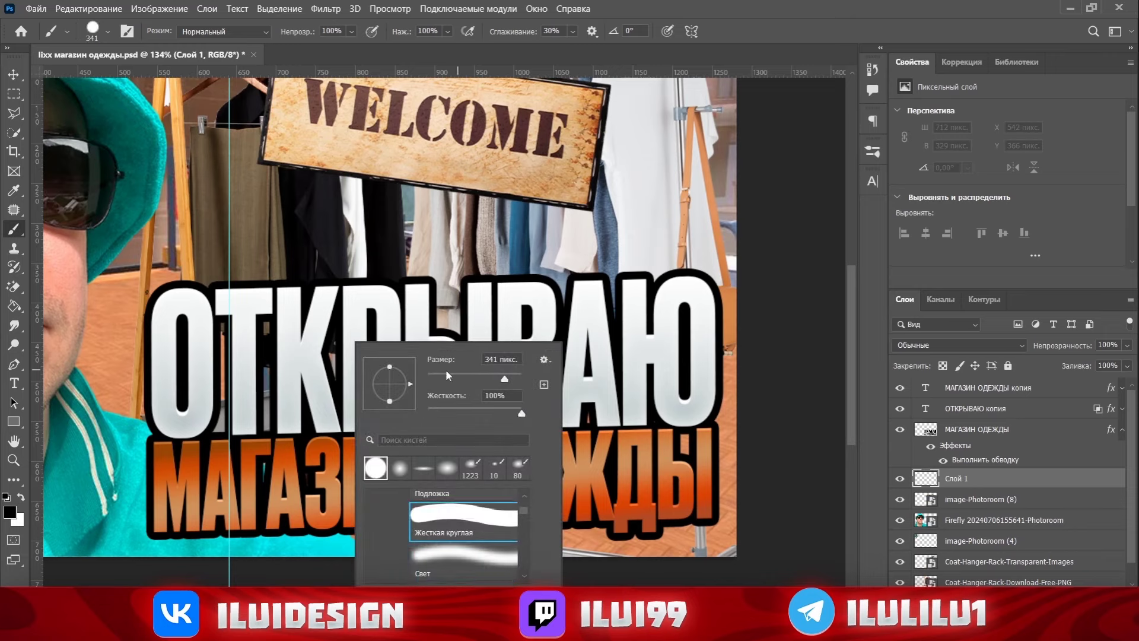
pyautogui.click(13, 113)
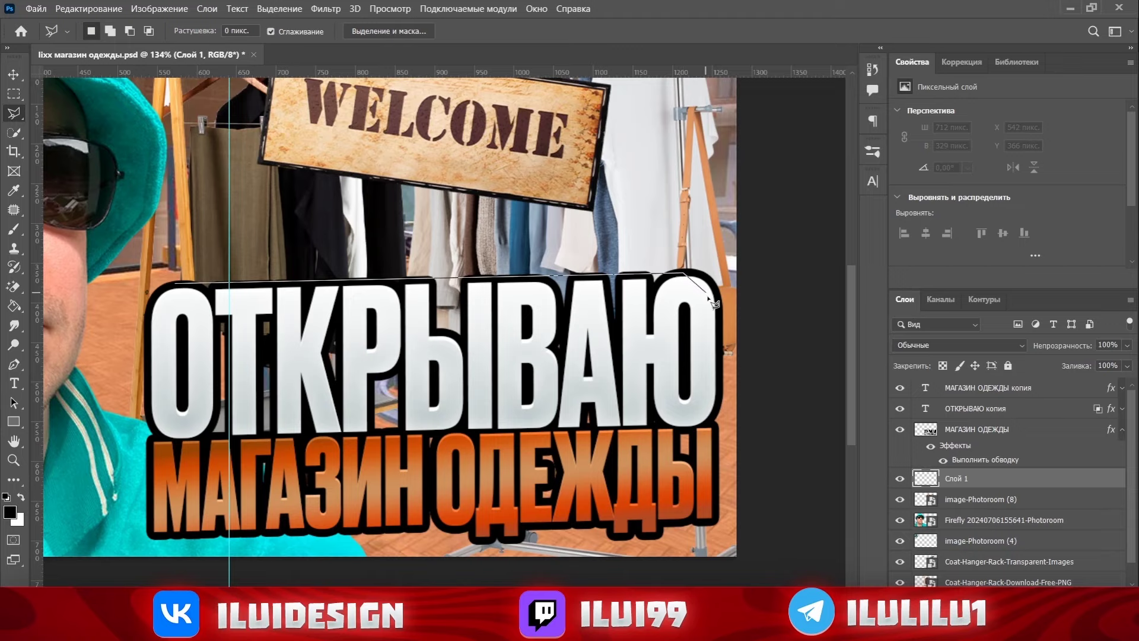
pyautogui.moveTo(724, 449); pyautogui.dragTo(177, 494)
pyautogui.press('b')
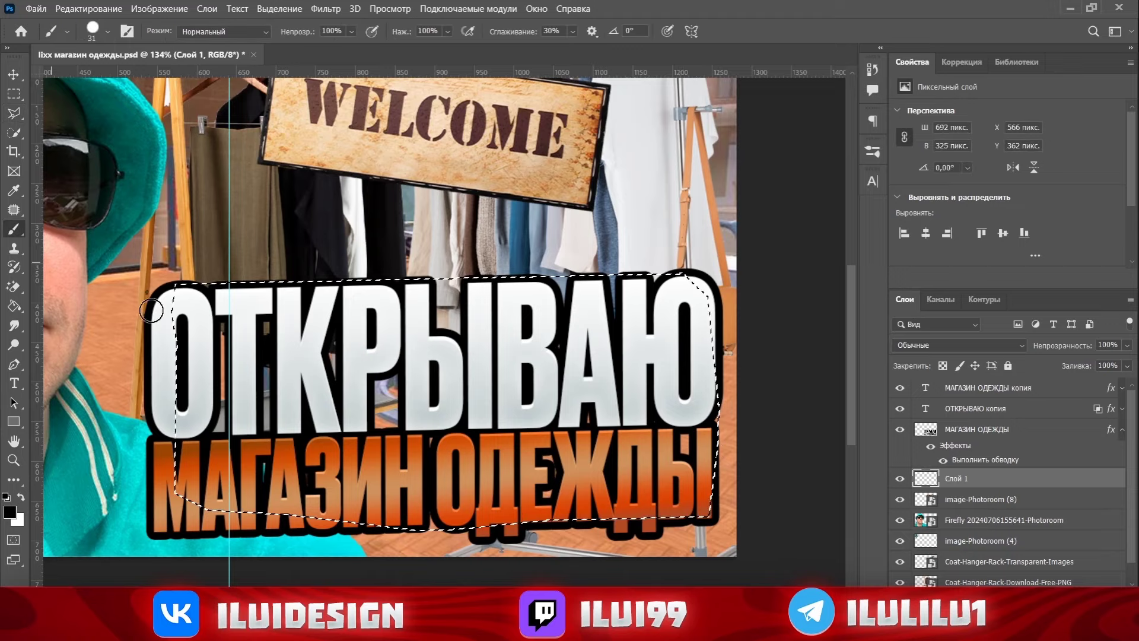
pyautogui.moveTo(689, 292); pyautogui.dragTo(700, 450)
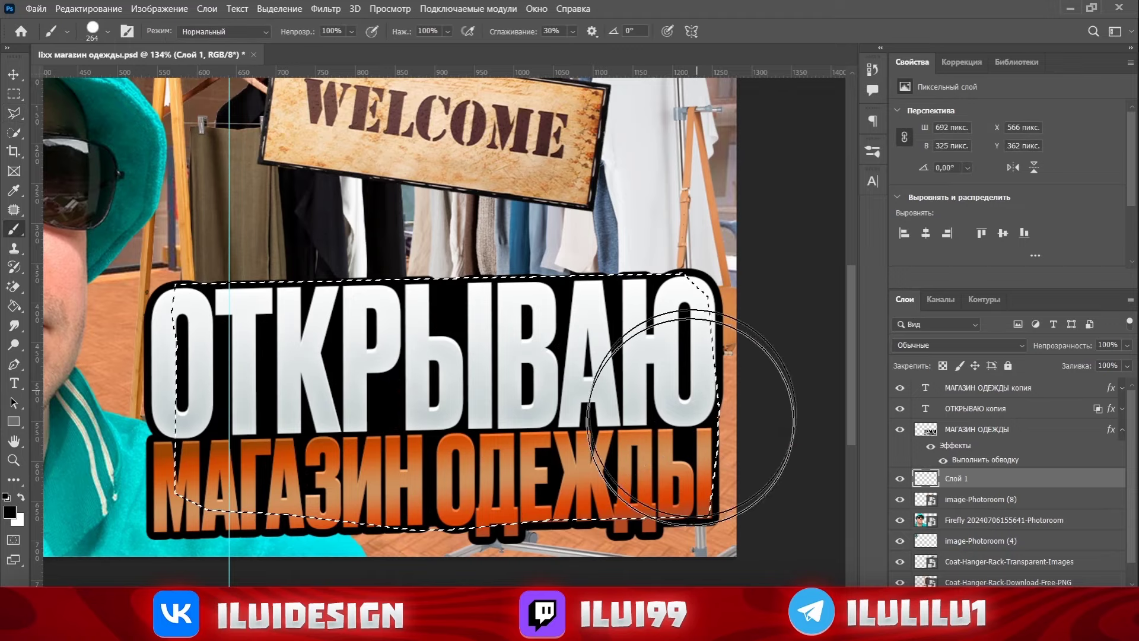
# Convert the МАГАЗИН ОДЕЖДЫ title layer into a smart object.
pyautogui.scroll(-5, 533, 392)
pyautogui.scroll(2, 533, 391)
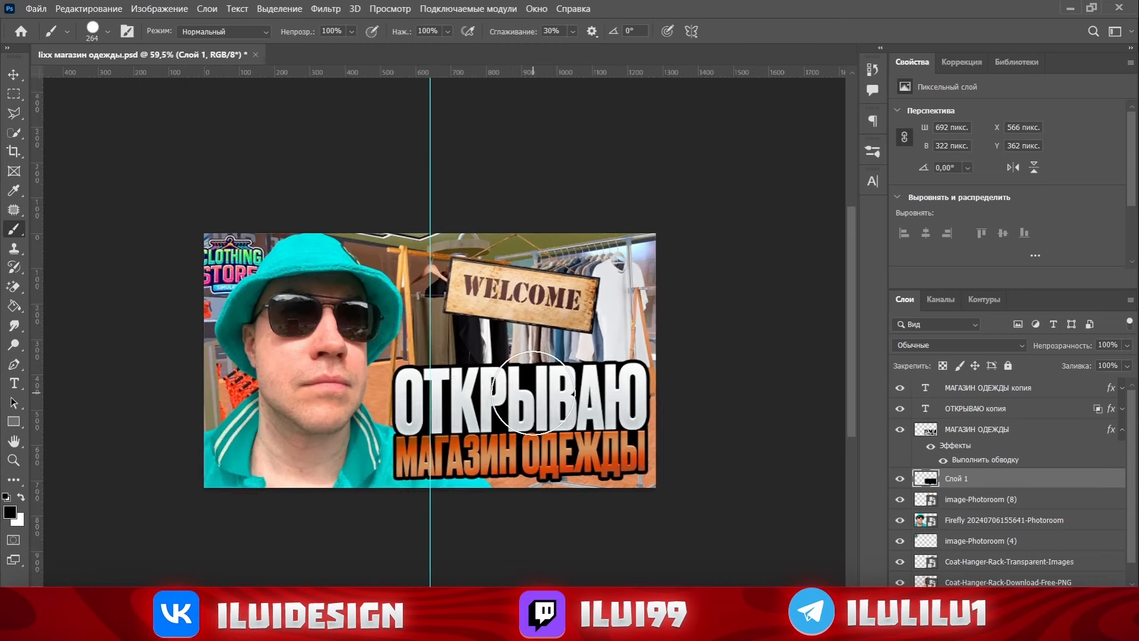
pyautogui.scroll(-2, 532, 392)
pyautogui.scroll(4, 533, 391)
pyautogui.rightClick(1018, 440)
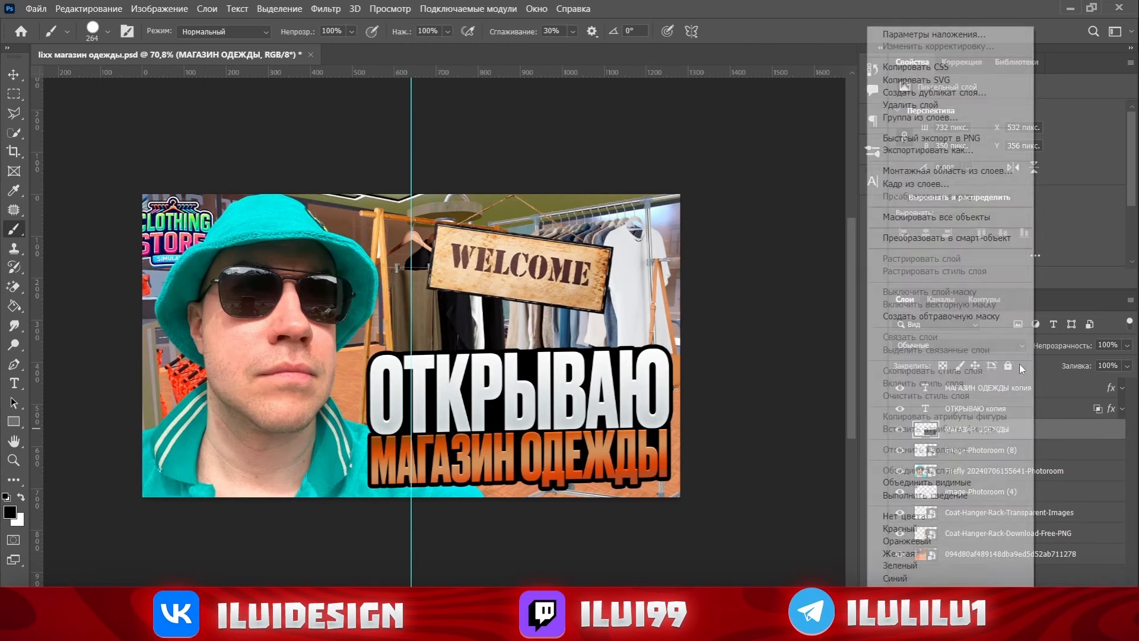
pyautogui.click(946, 223)
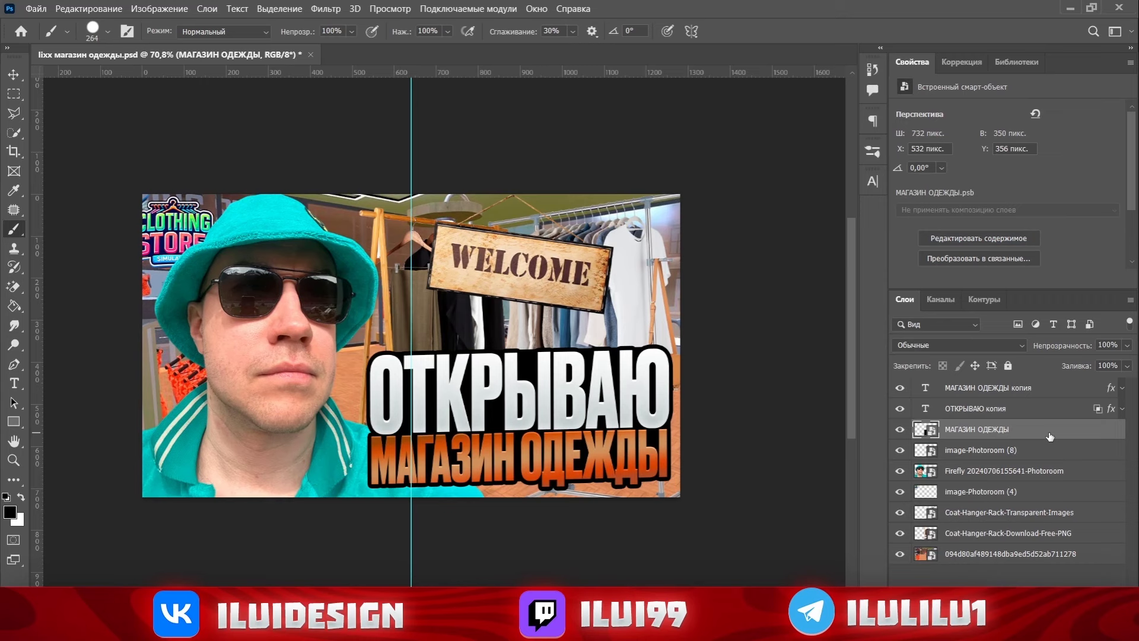
# Give the title smart object a teal outline stroke in its layer style.
pyautogui.doubleClick(1050, 437)
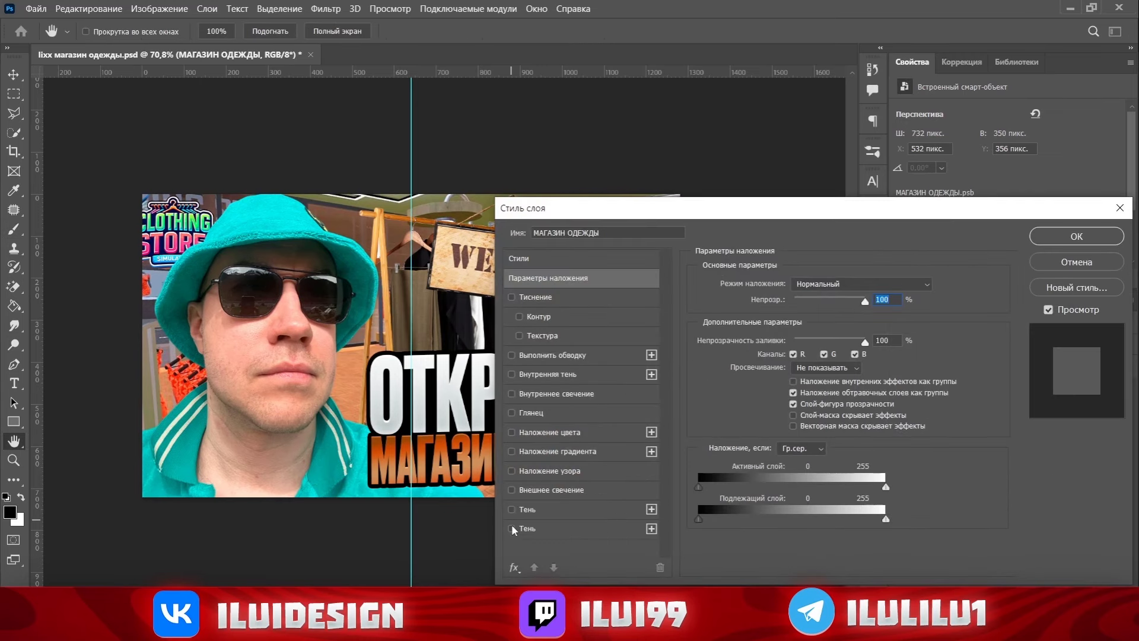
pyautogui.click(540, 357)
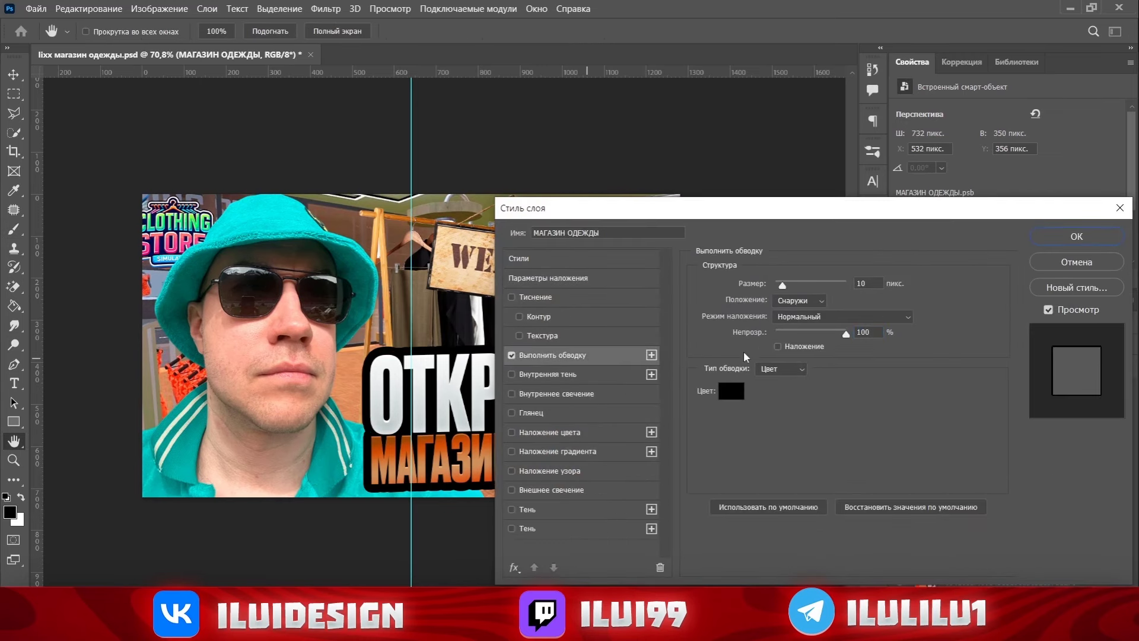
pyautogui.press('Return')
pyautogui.scroll(-5, 472, 346)
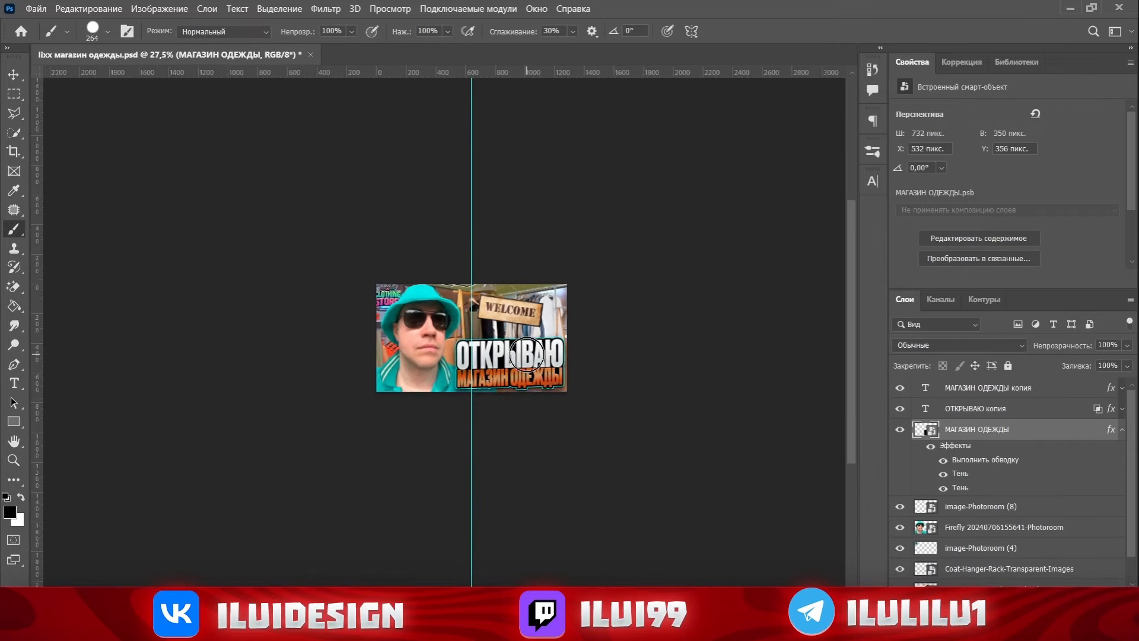
pyautogui.scroll(2, 471, 346)
pyautogui.scroll(1, 534, 335)
pyautogui.scroll(1, 561, 330)
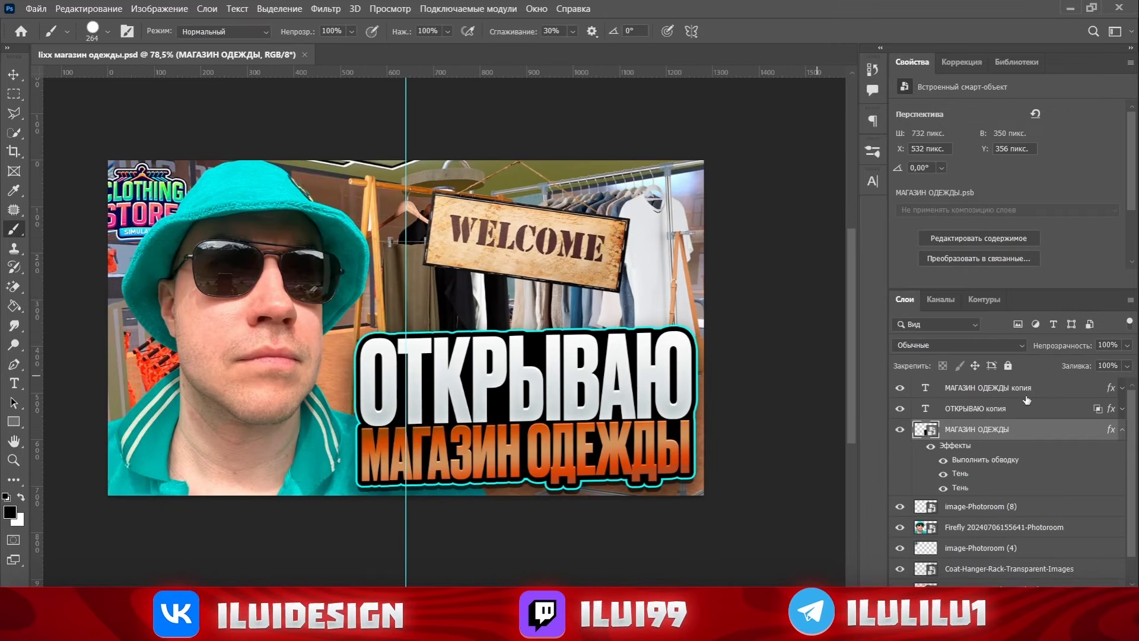
# Clip concrete texture layer 2 into the title and resize it to cover the letters.
pyautogui.rightClick(1043, 386)
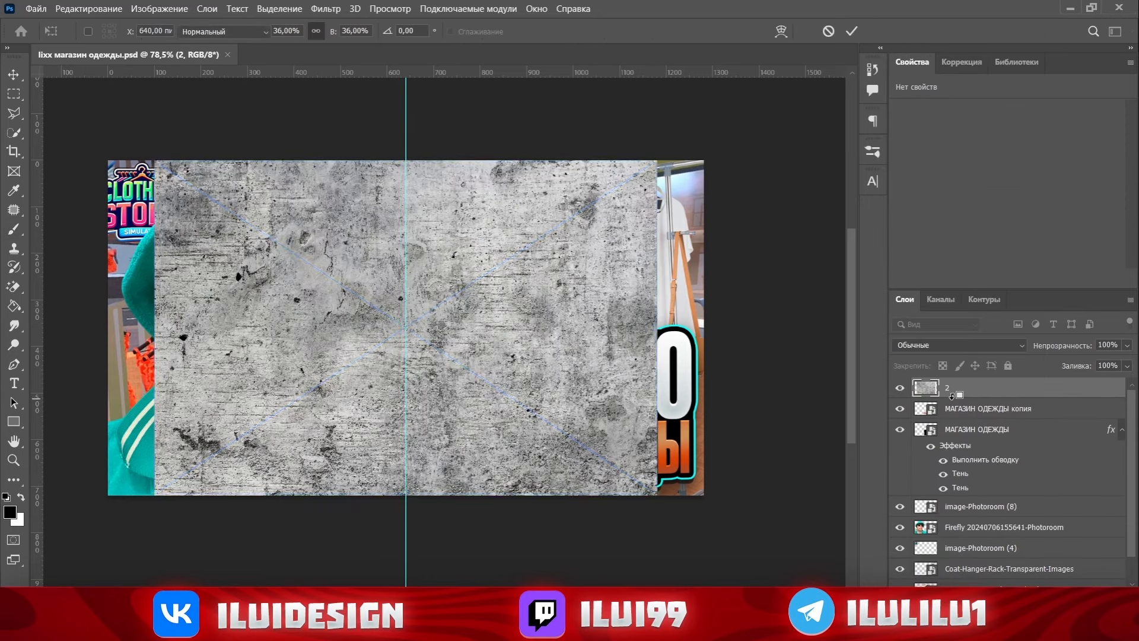
pyautogui.keyDown('alt'); pyautogui.click(952, 394); pyautogui.keyUp('alt')
pyautogui.moveTo(519, 424); pyautogui.dragTo(657, 424)
pyautogui.moveTo(546, 505); pyautogui.dragTo(522, 492)
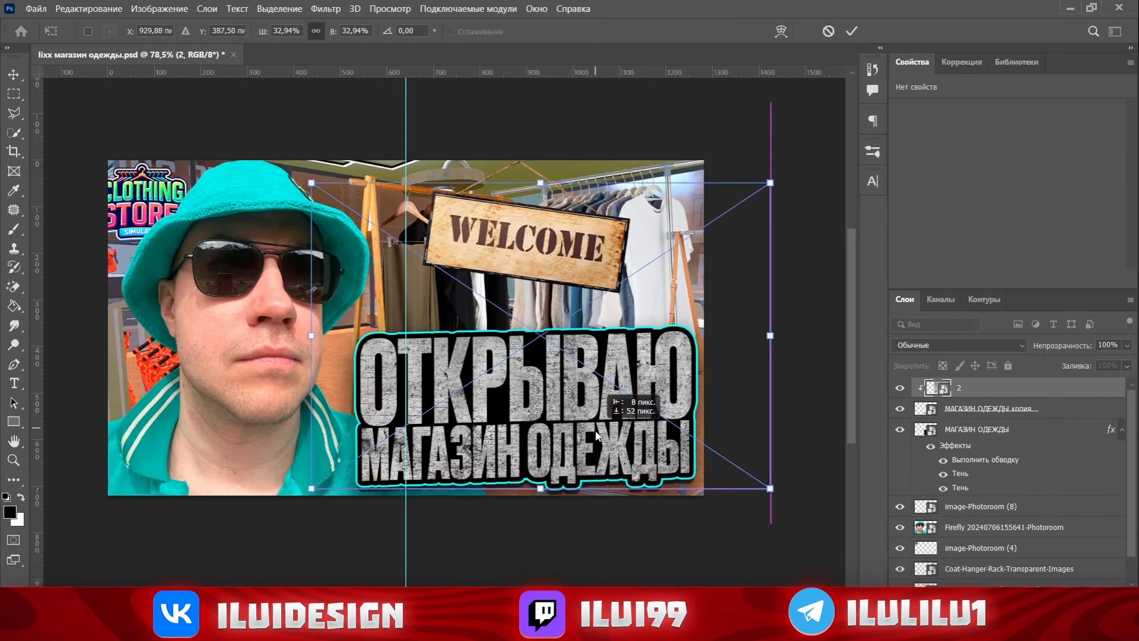
pyautogui.press('Return')
pyautogui.click(958, 344)
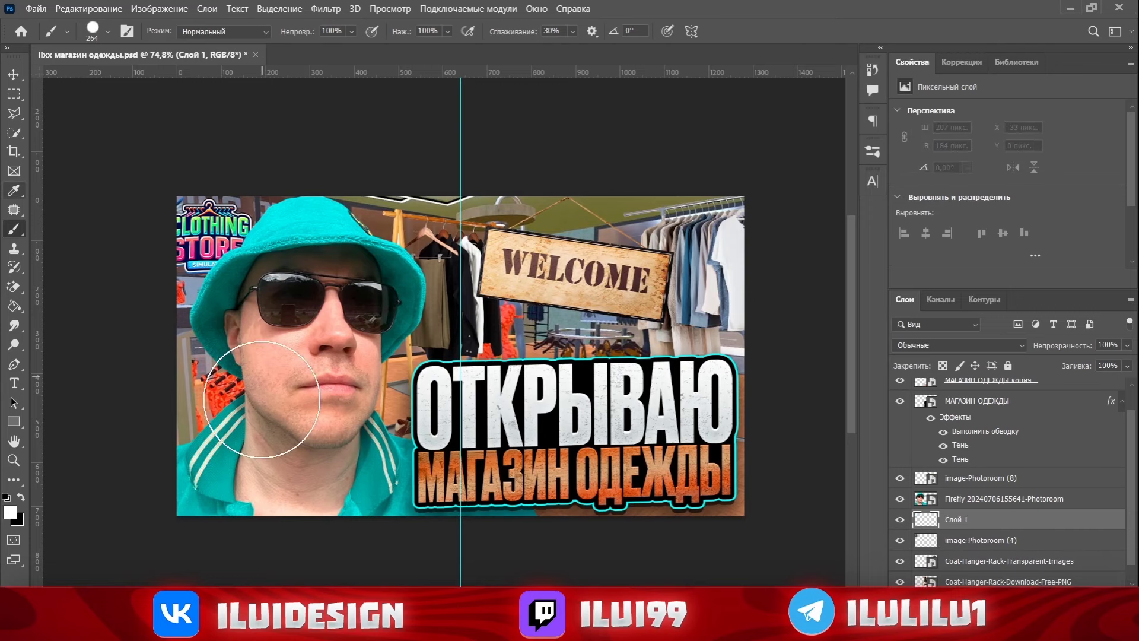
# Paint a soft orange glow around the man with a large brush.
pyautogui.rightClick(301, 343)
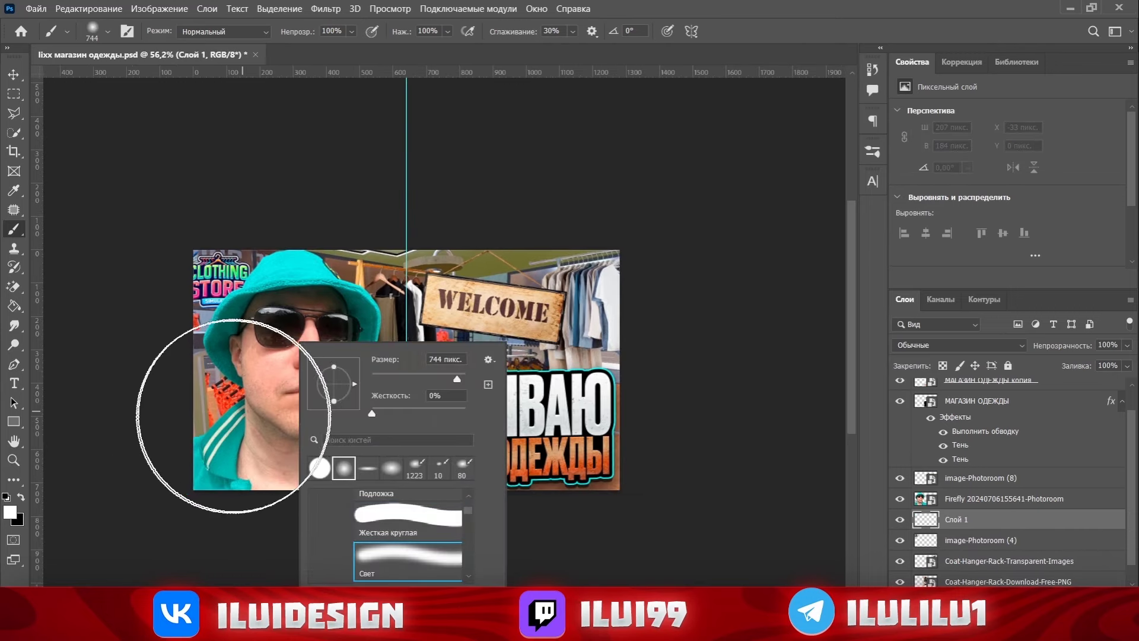
pyautogui.moveTo(250, 475); pyautogui.dragTo(292, 500)
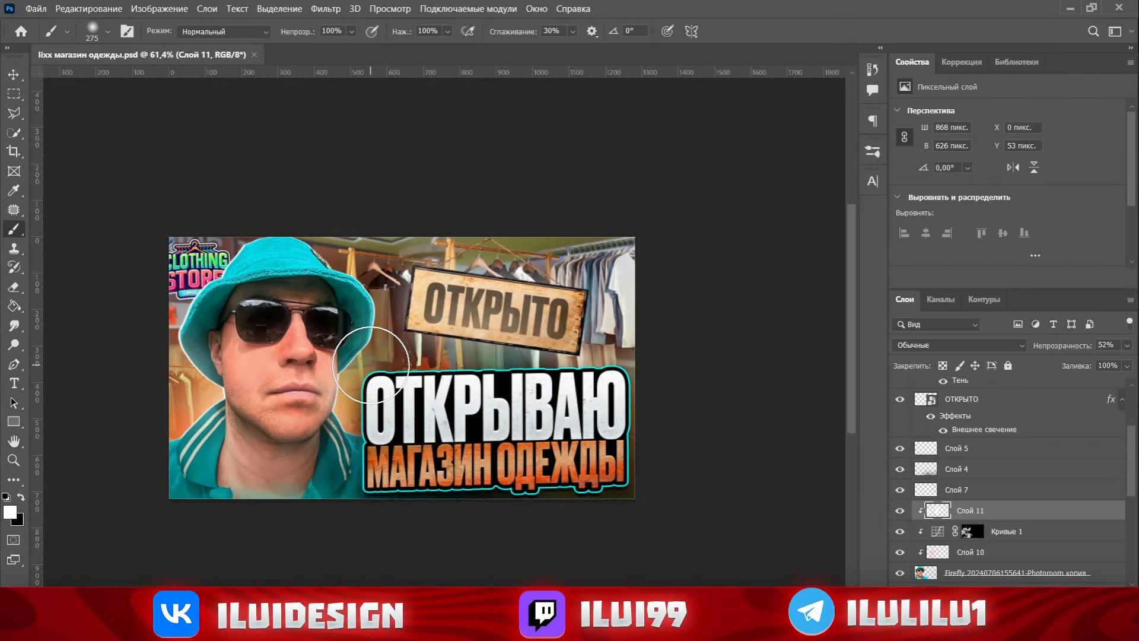
pyautogui.scroll(3, 369, 365)
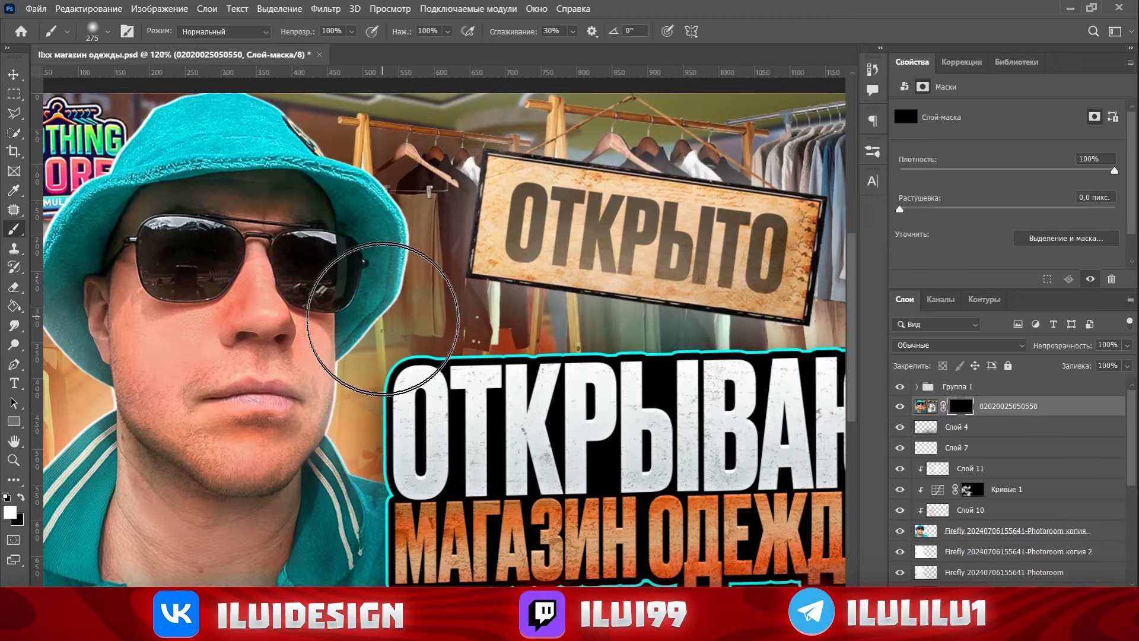
pyautogui.scroll(-2, 376, 352)
pyautogui.scroll(3, 248, 338)
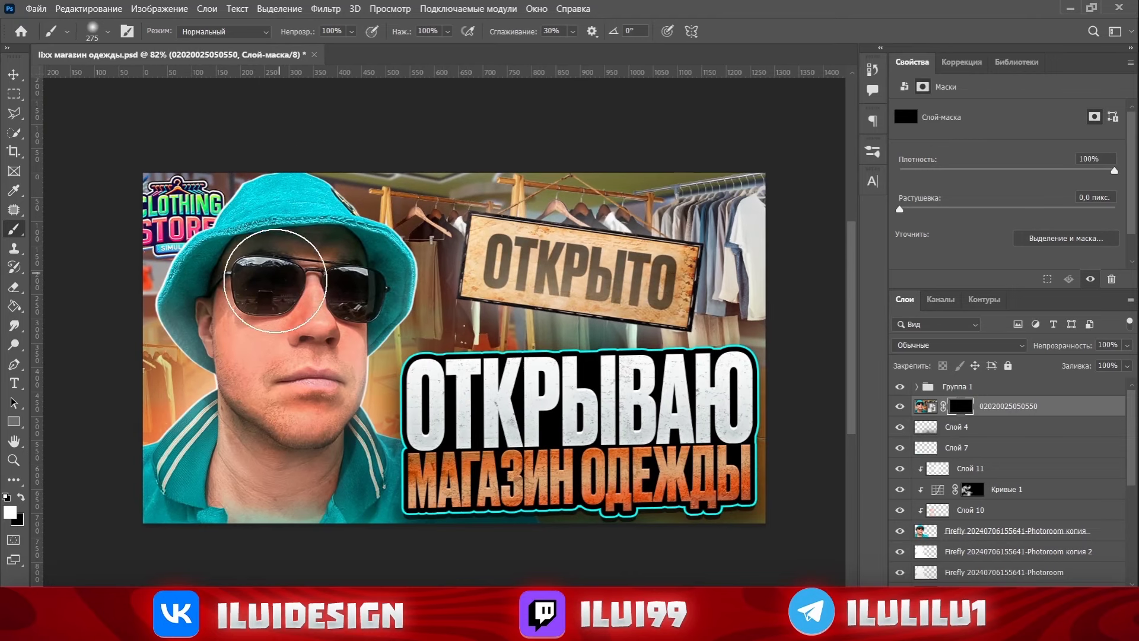
pyautogui.scroll(2, 178, 320)
pyautogui.scroll(1, 255, 380)
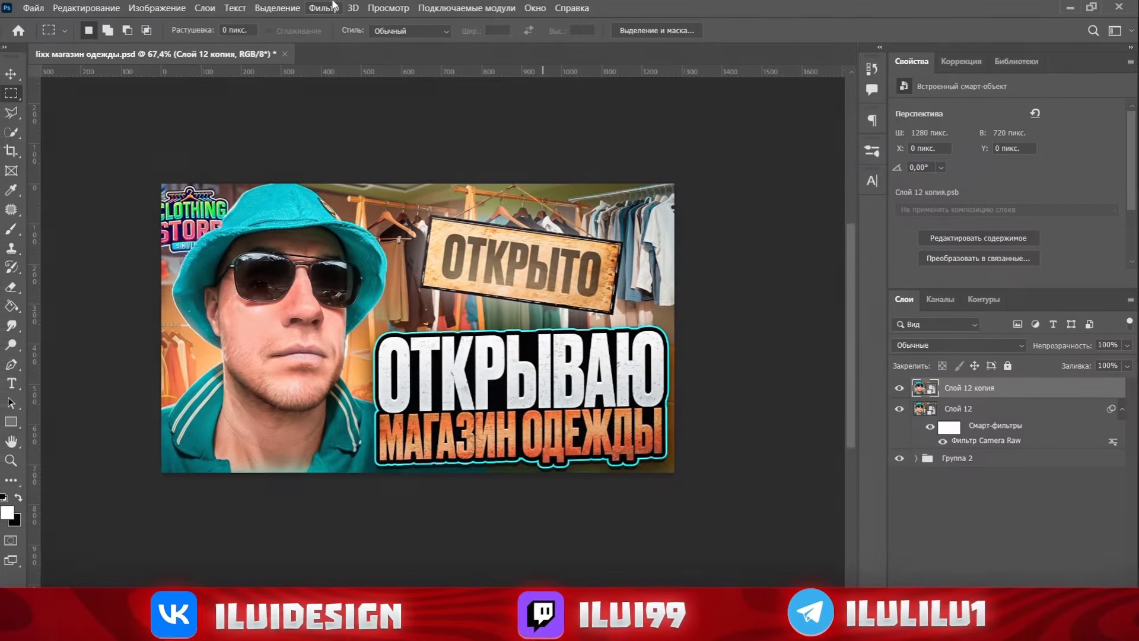
# Apply a Nik Collection filter to the merged thumbnail copy.
pyautogui.click(334, 5)
pyautogui.moveTo(349, 329)
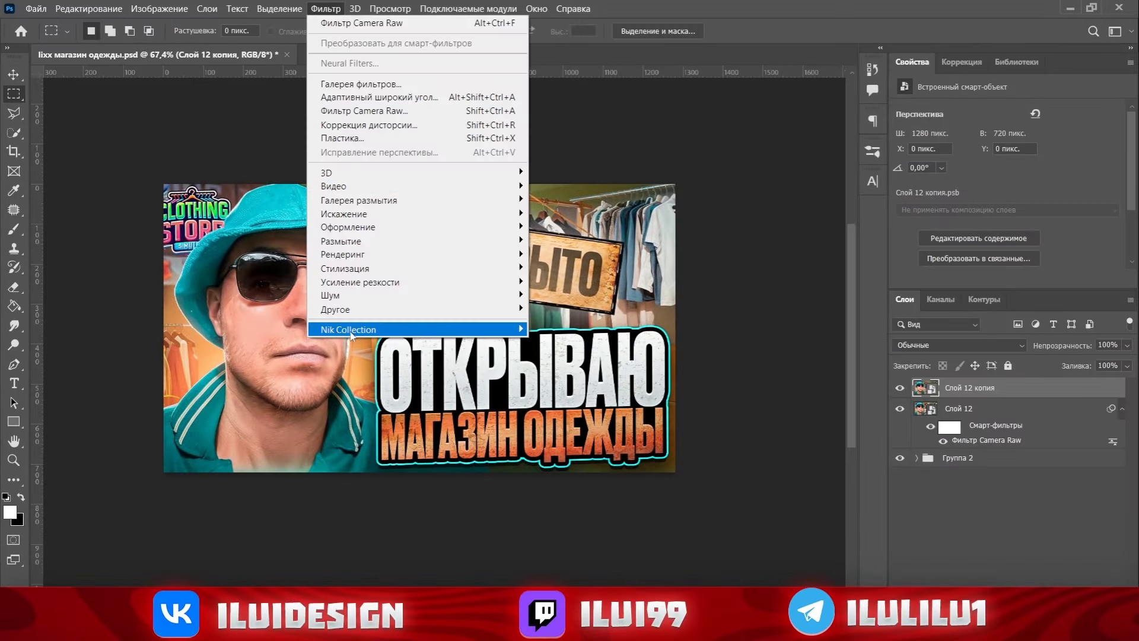
pyautogui.click(558, 350)
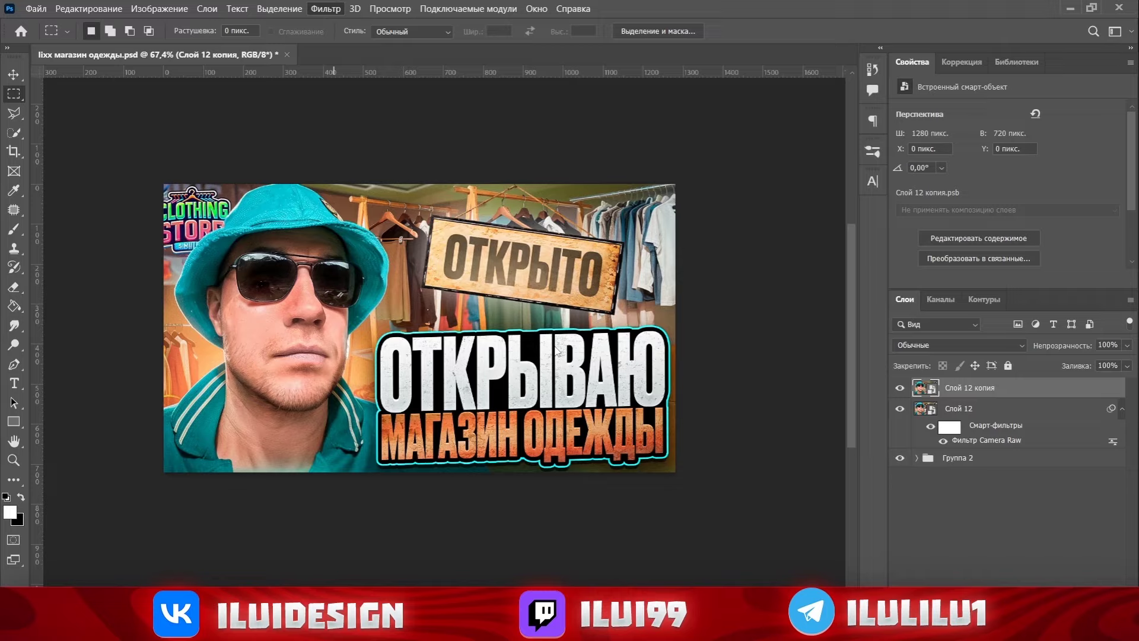